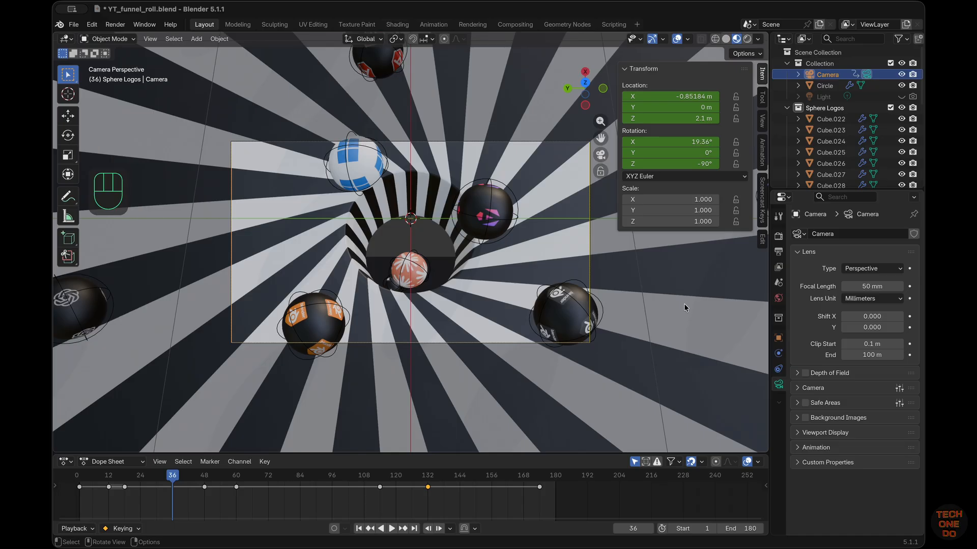
Examine the striped funnel, the logo spheres and the camera placement from several angles and distances.
scroll(686, 308, down, 10)
scroll(685, 308, up, 4)
scroll(686, 308, down, 10)
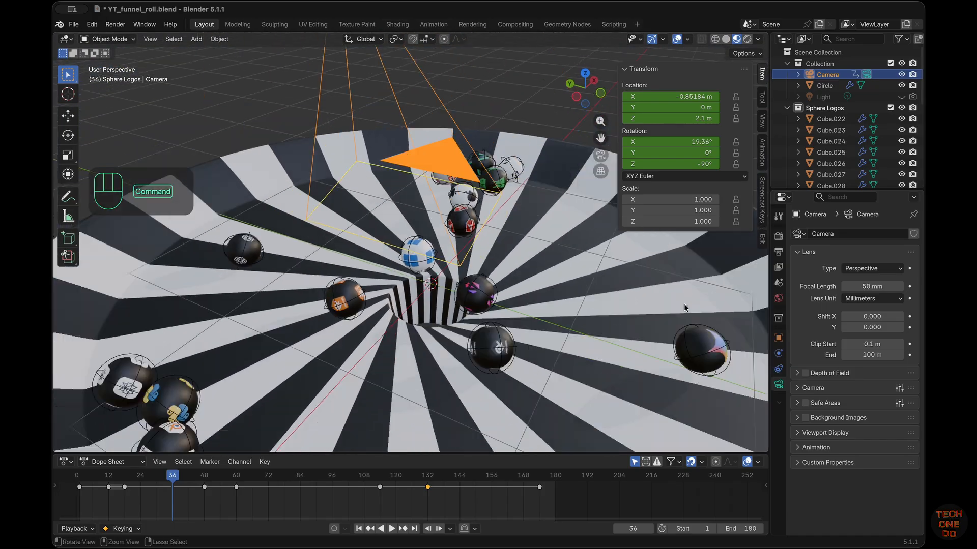
scroll(686, 307, down, 15)
scroll(685, 308, down, 8)
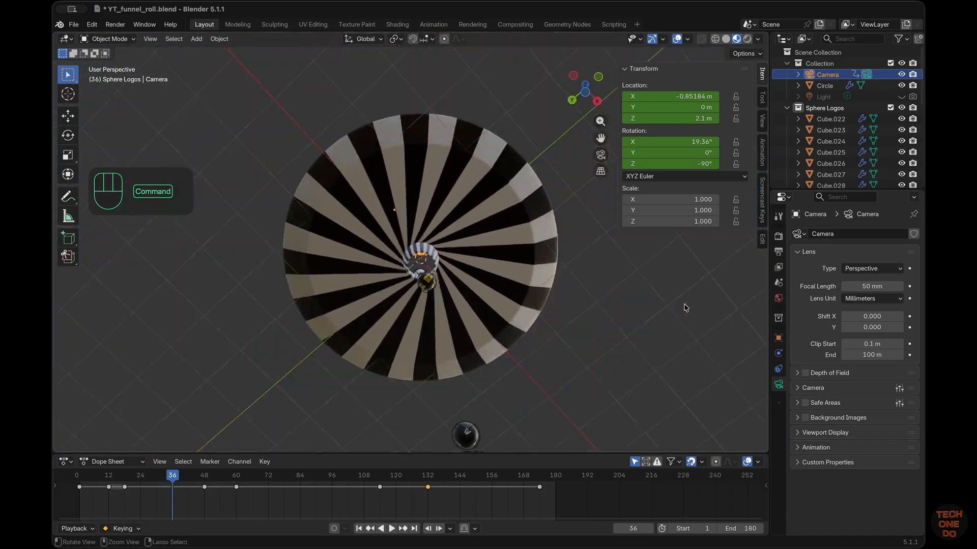
scroll(686, 308, up, 15)
scroll(685, 308, up, 15)
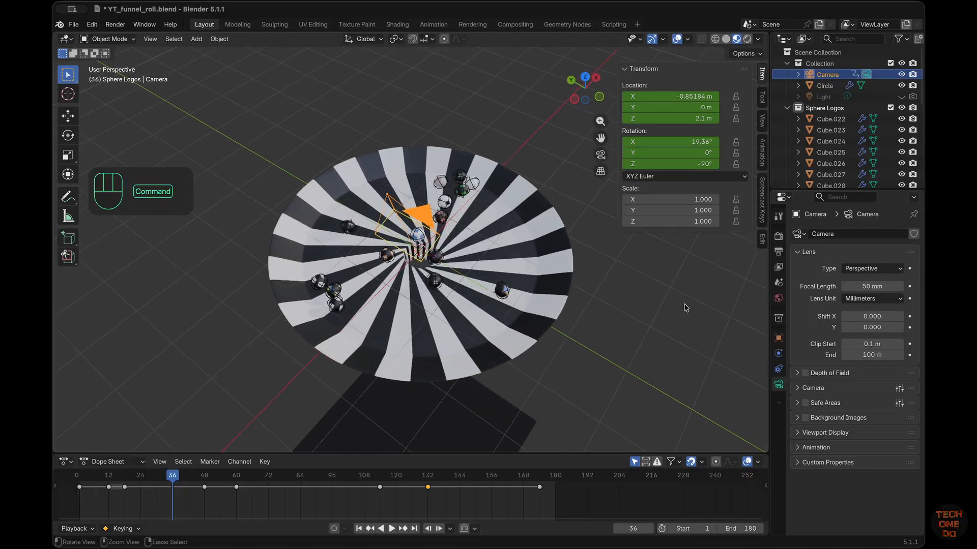
scroll(685, 308, down, 5)
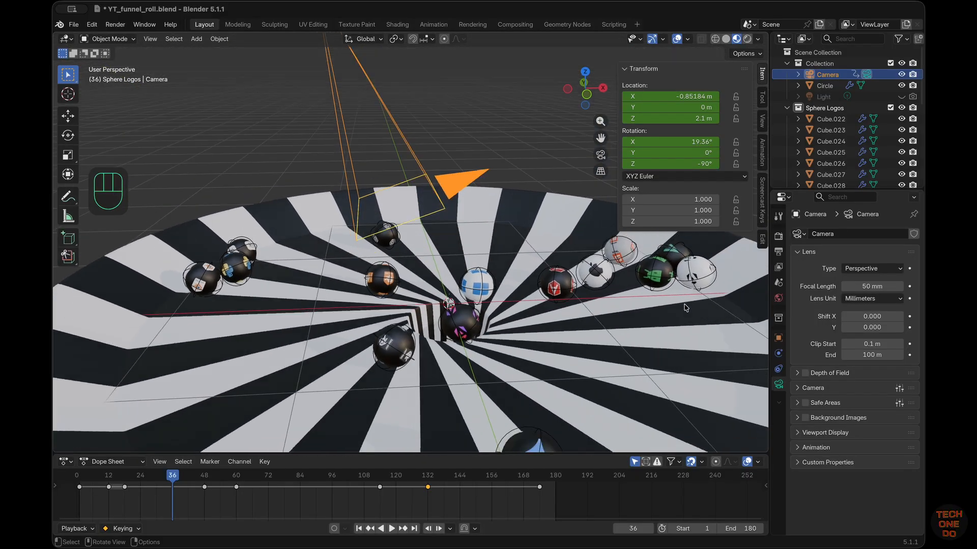
scroll(686, 308, down, 10)
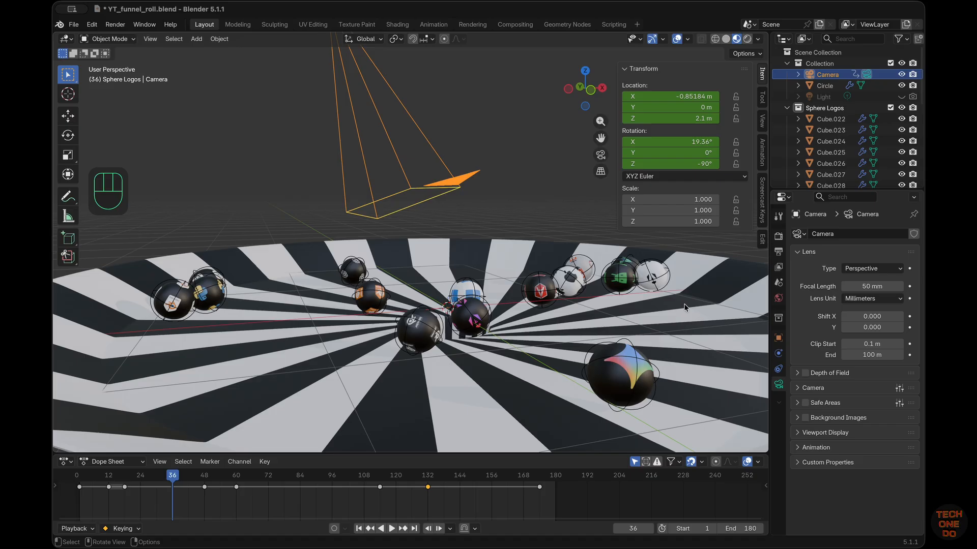
scroll(685, 308, right, 4)
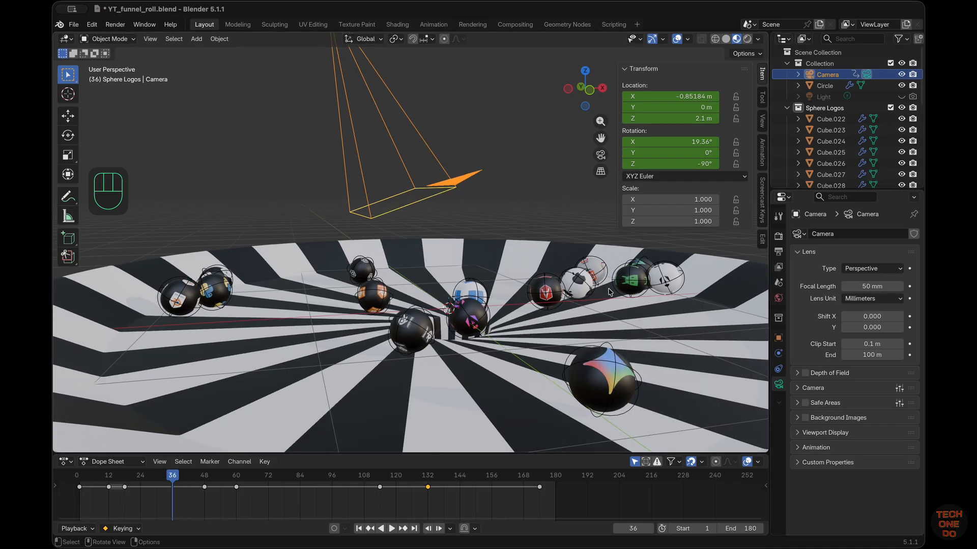
scroll(610, 292, up, 6)
scroll(609, 289, up, 3)
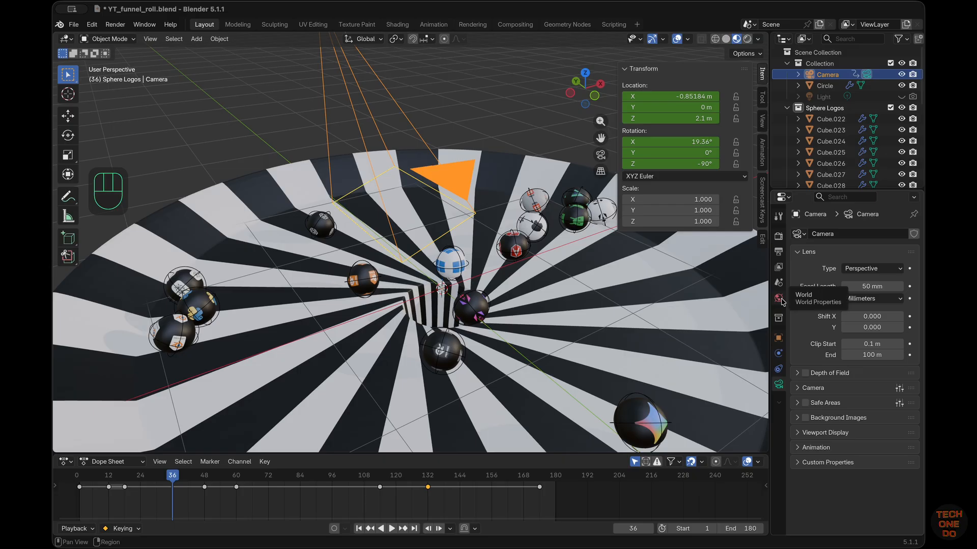
Set the render output path to the YT/Output folder with the file name prefix funnel_animation_.
click(779, 251)
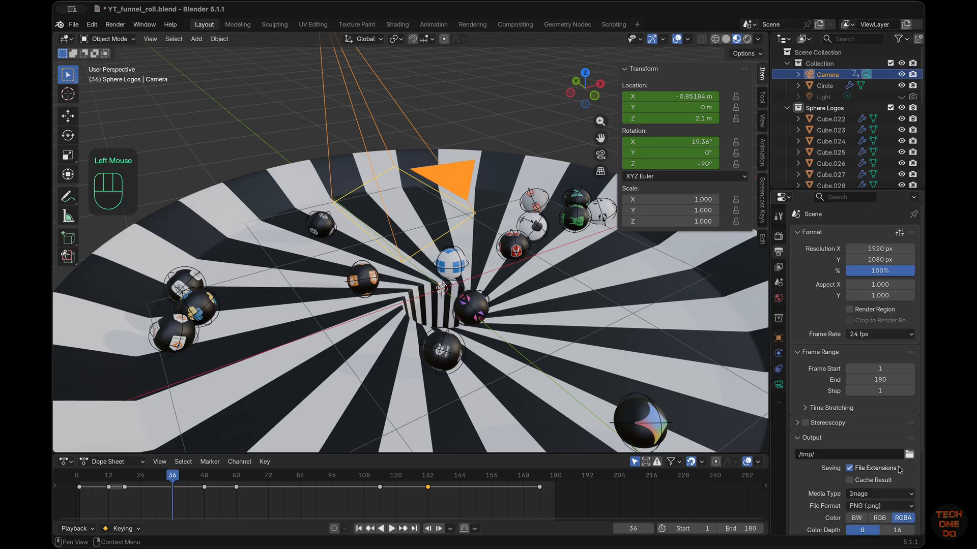
click(910, 454)
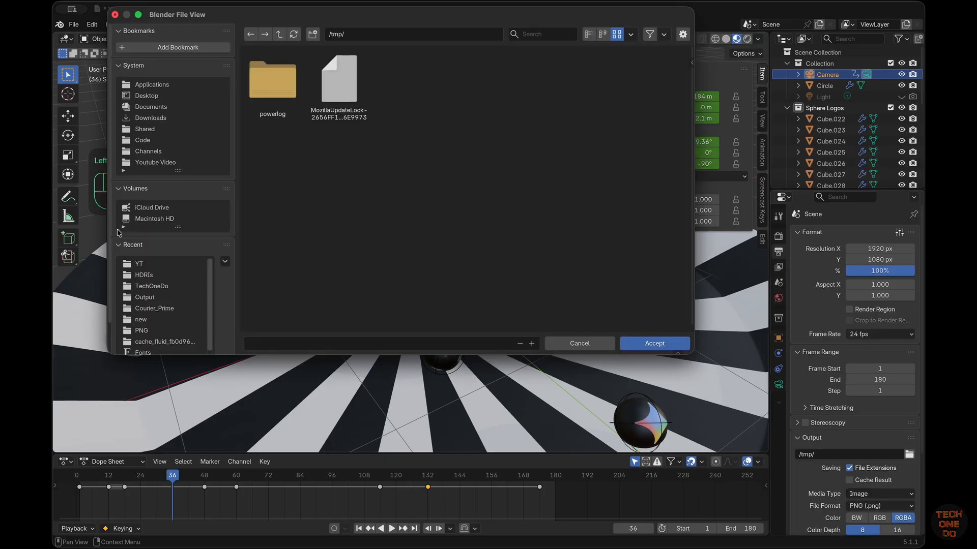
click(139, 263)
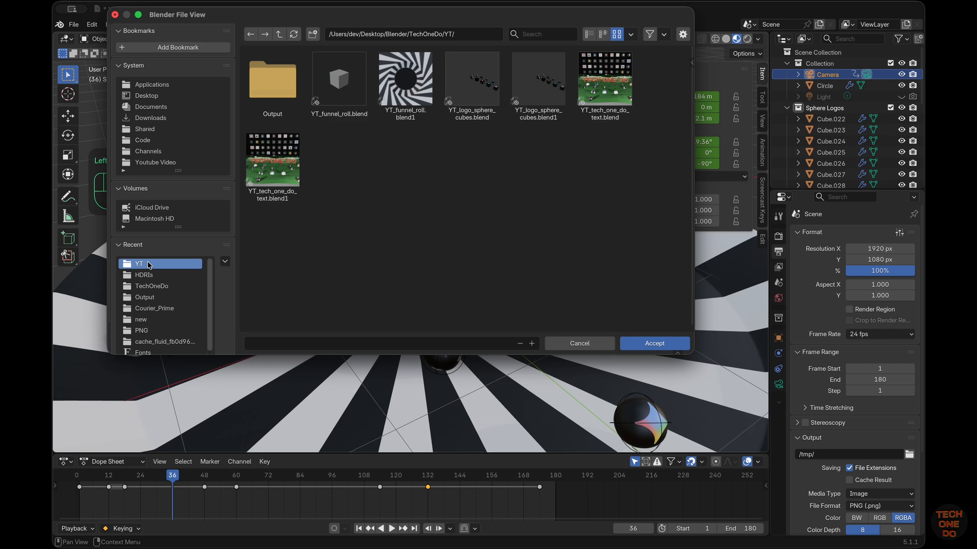
double_click(270, 82)
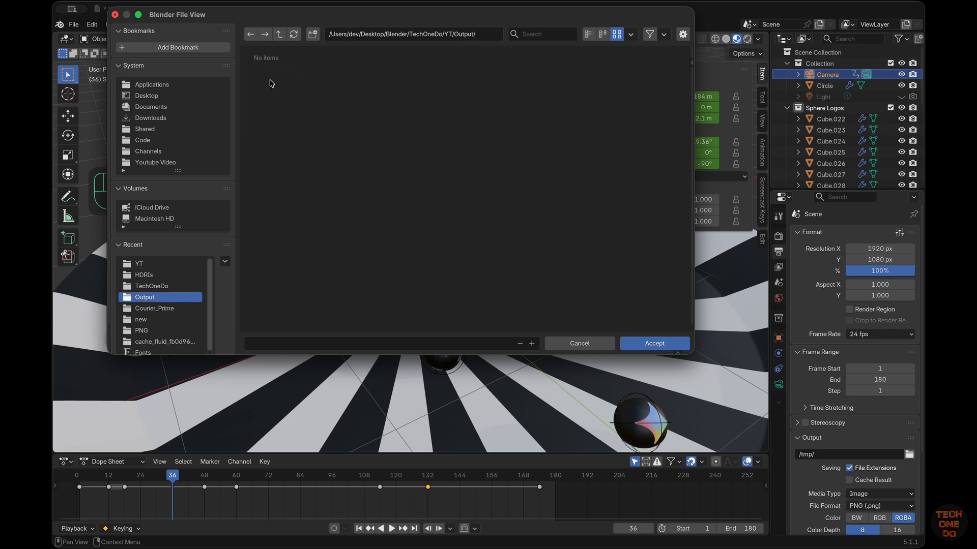
click(388, 344)
text(funnel_output)
key(BackSpace)
text(nel_animation_)
click(663, 350)
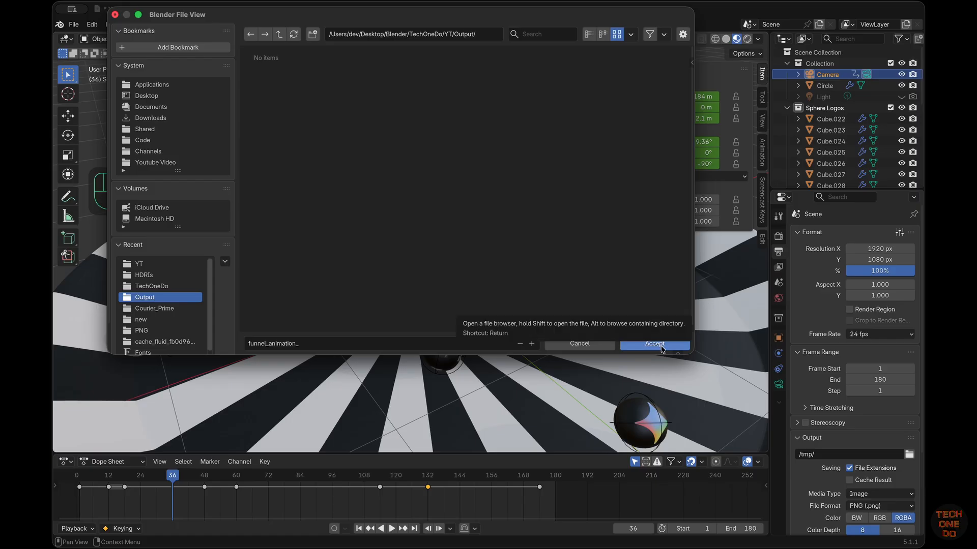
click(663, 350)
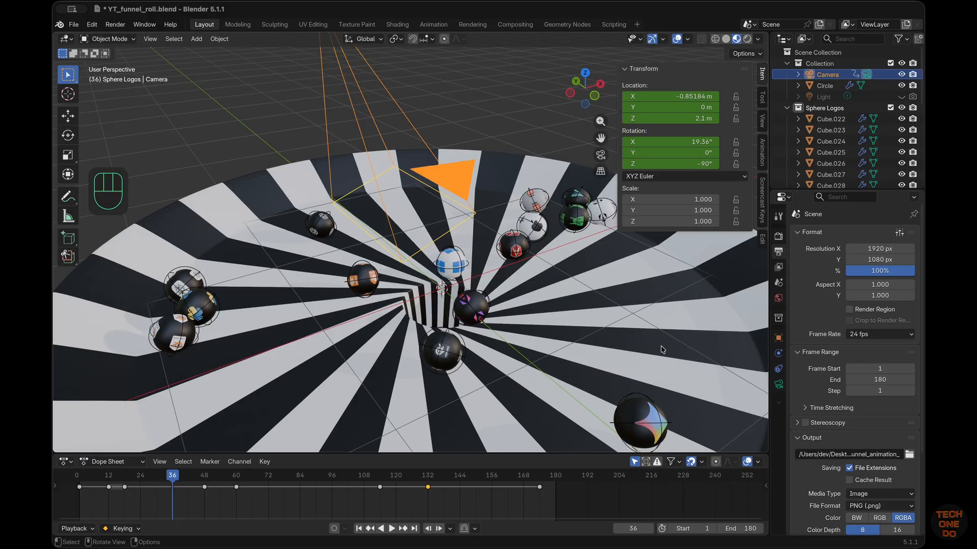
Set the scene's end frame to 3 and enable Raytracing for the EEVEE render engine.
click(742, 529)
text(3)
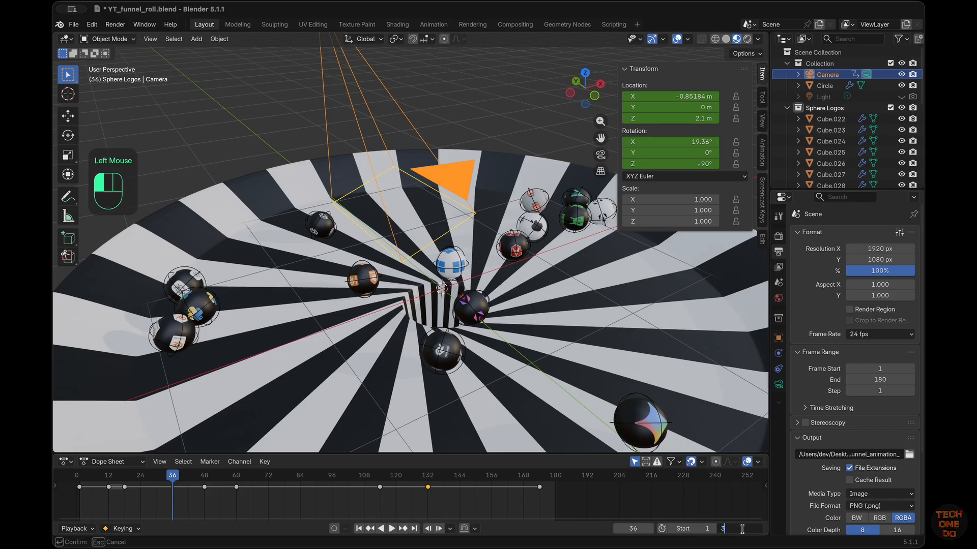
click(777, 517)
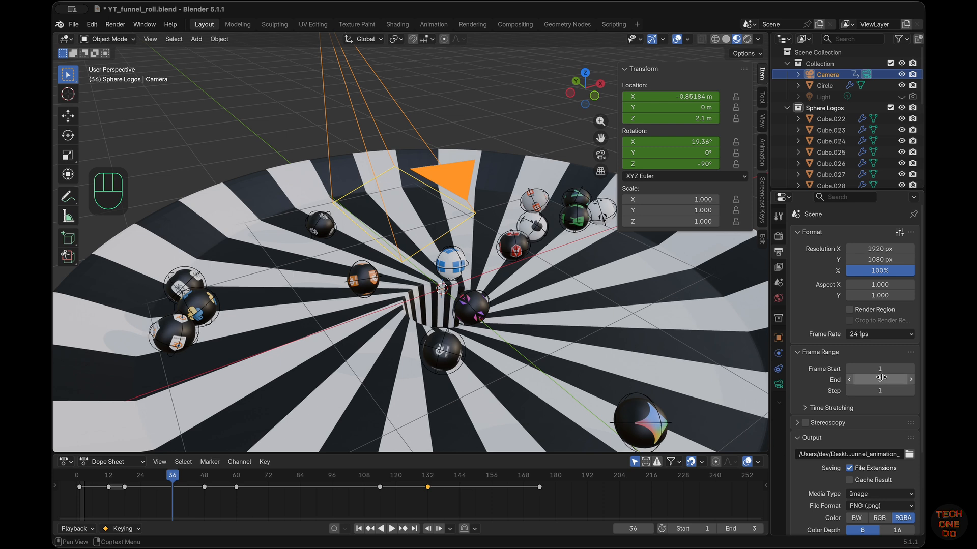
click(778, 237)
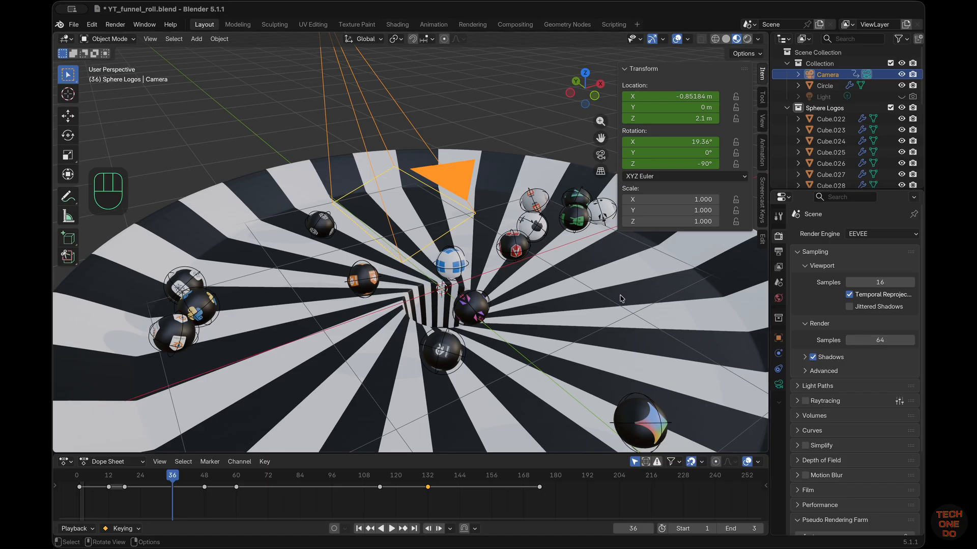
click(806, 402)
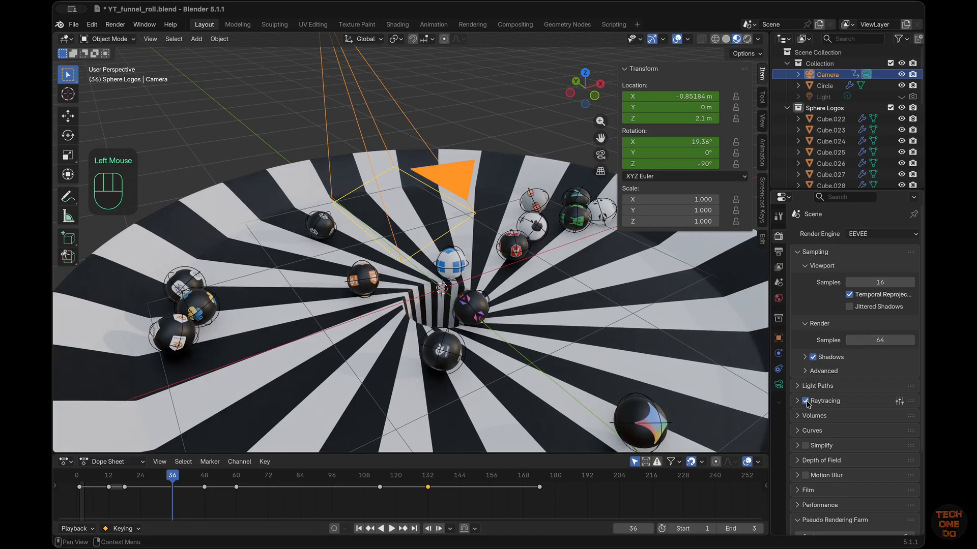
Start rendering the funnel scene.
click(116, 25)
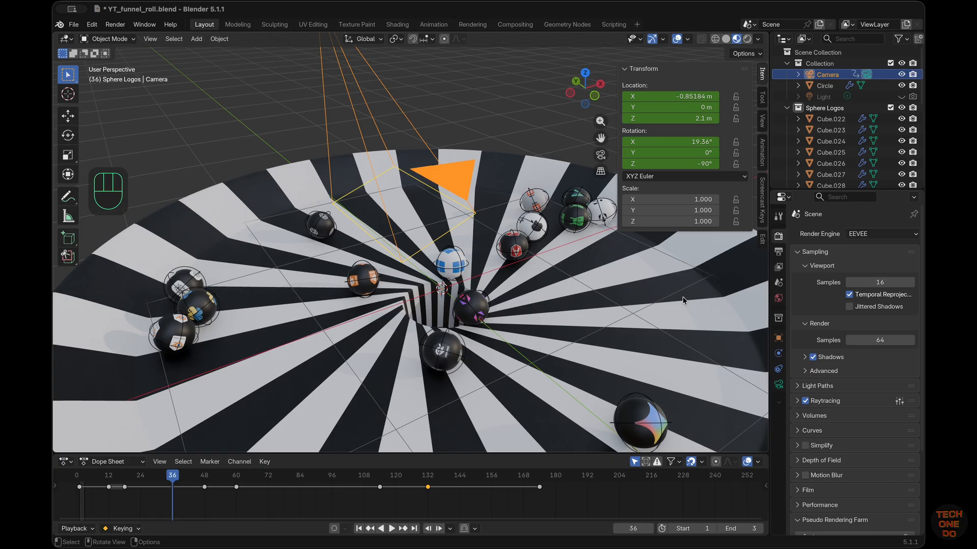
key(n)
key(F12)
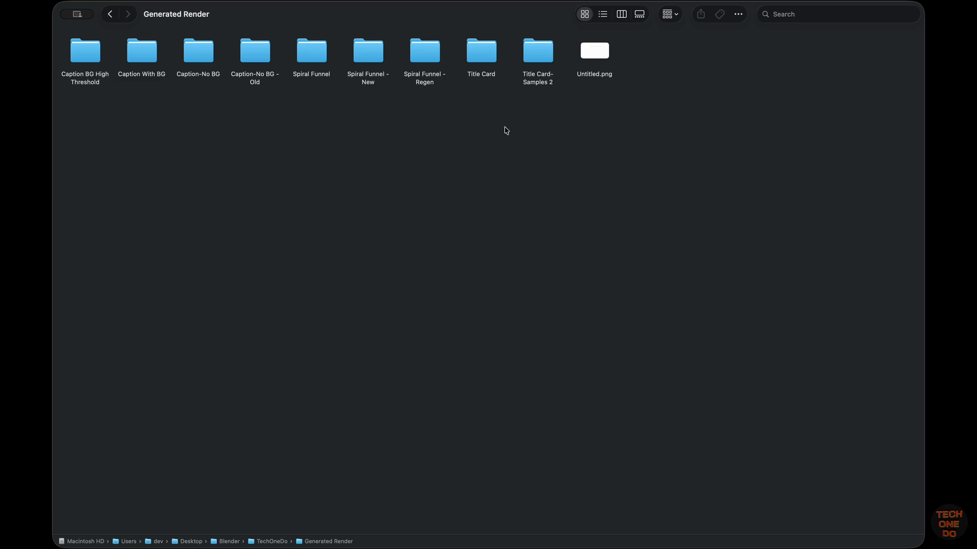
In Finder, open the Title Card folder inside Generated Render and show tech_one_do0001.png in gallery view.
click(487, 60)
double_click(488, 60)
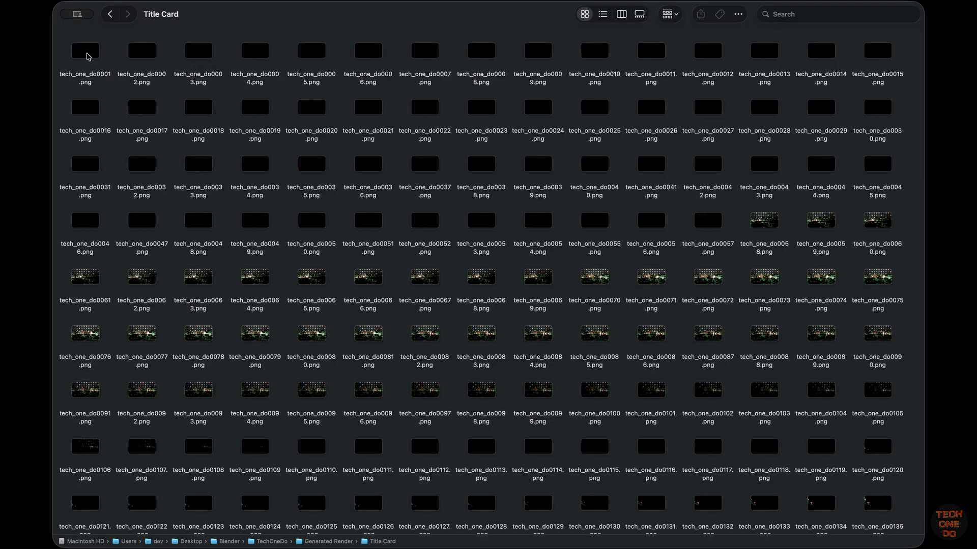
click(86, 56)
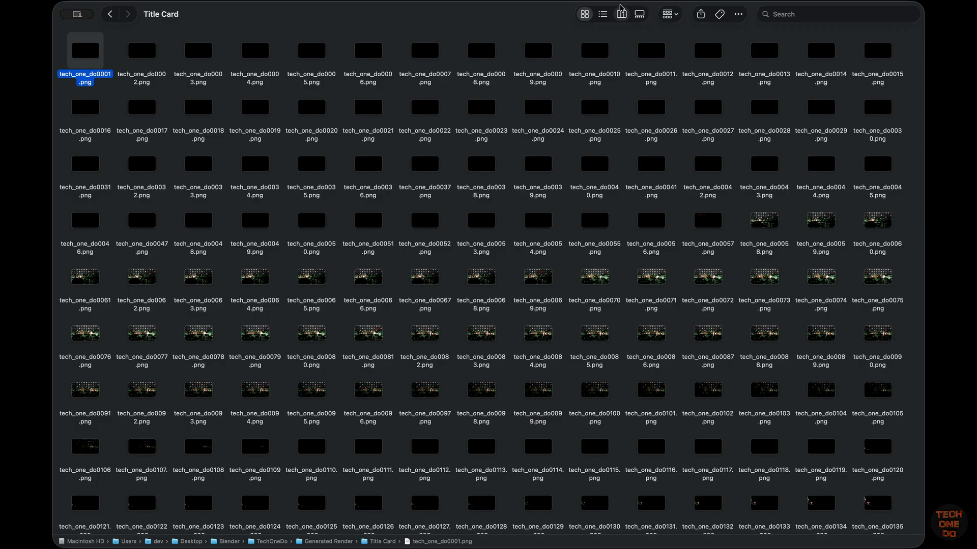
click(640, 15)
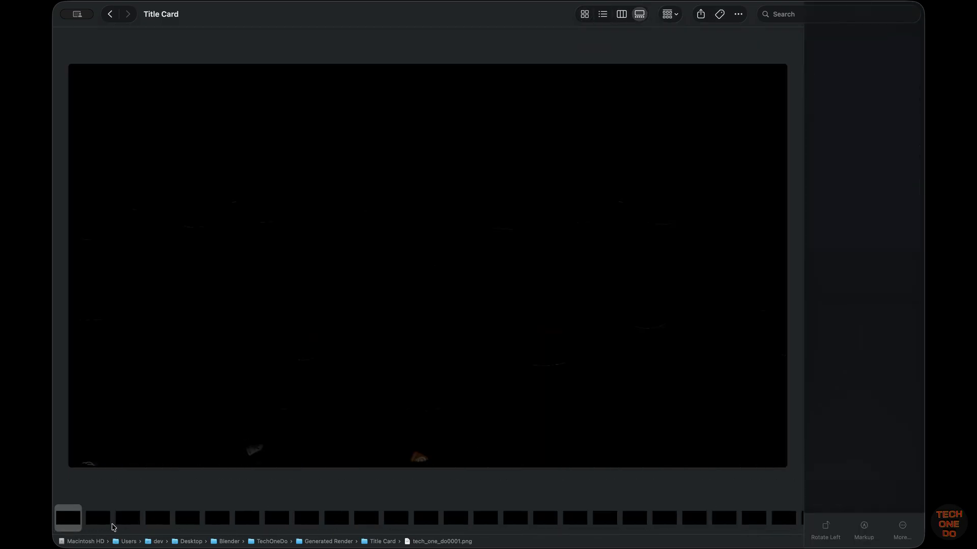
Browse past the dark opening frames of the title card sequence and preview tech_one_do0064.png.
click(442, 519)
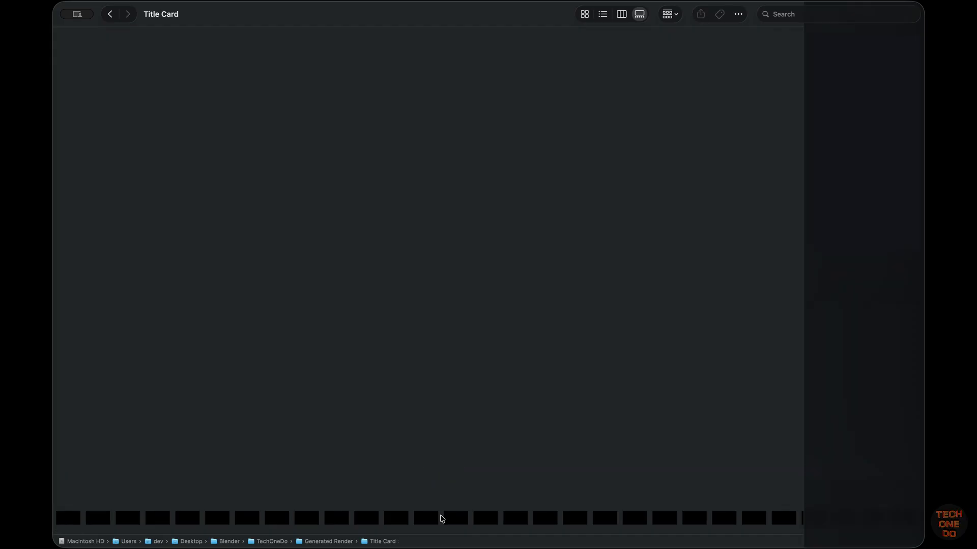
click(510, 519)
scroll(510, 519, right, 15)
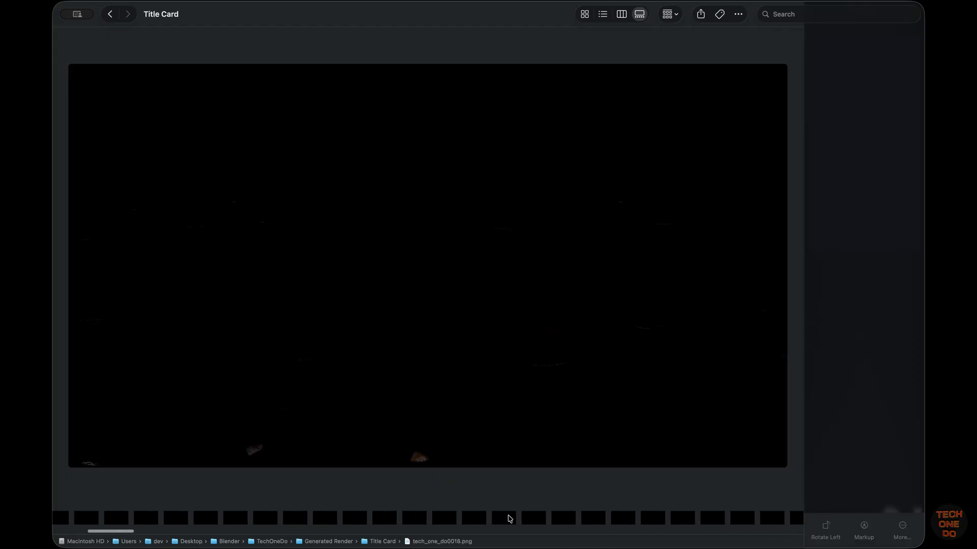
click(509, 519)
click(530, 522)
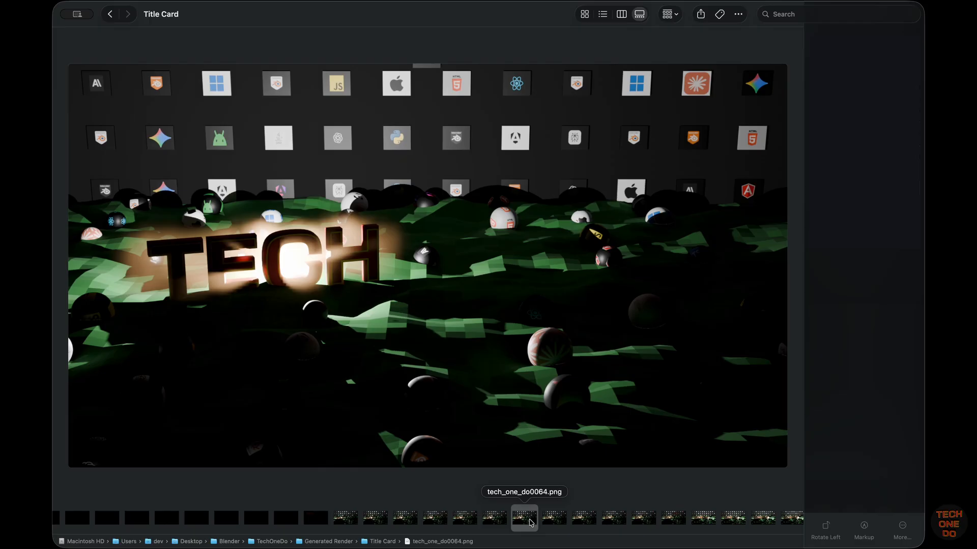
Browse to the end of the title card sequence and preview its last frame, tech_one_do0468.png.
scroll(530, 521, right, 3)
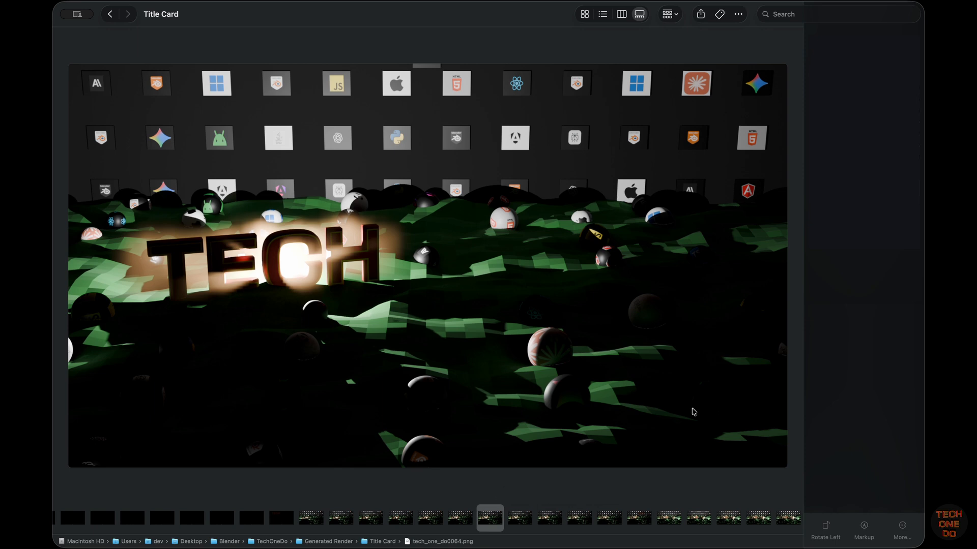
scroll(619, 520, right, 10)
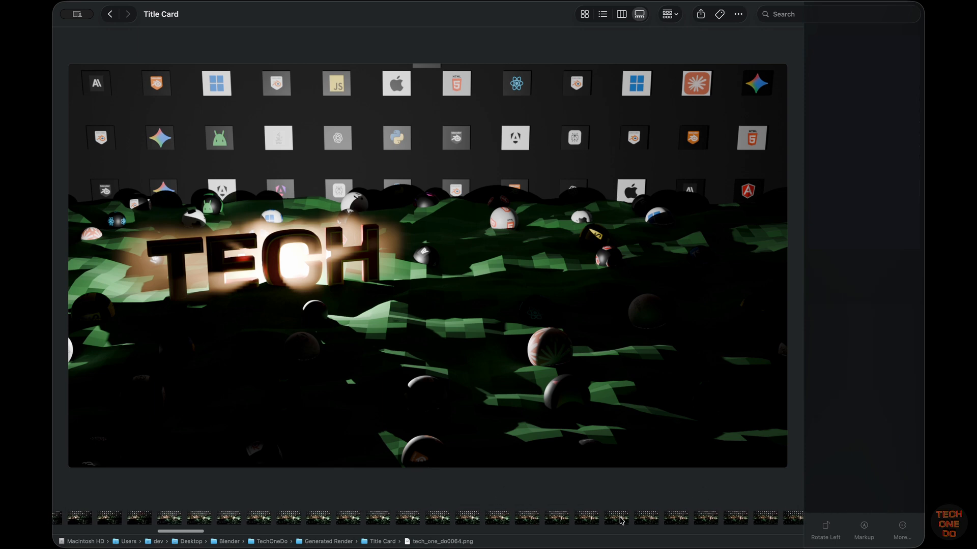
scroll(619, 520, right, 15)
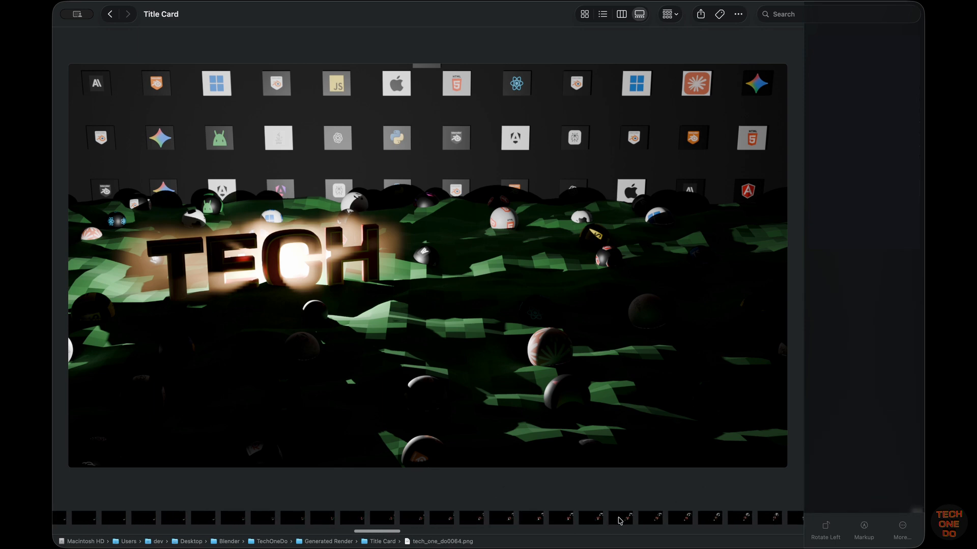
scroll(620, 520, right, 10)
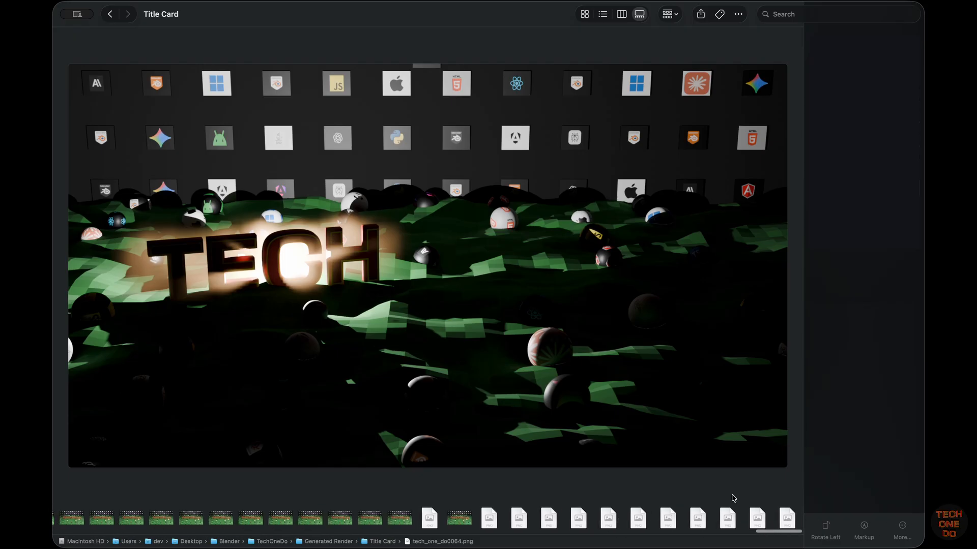
click(786, 520)
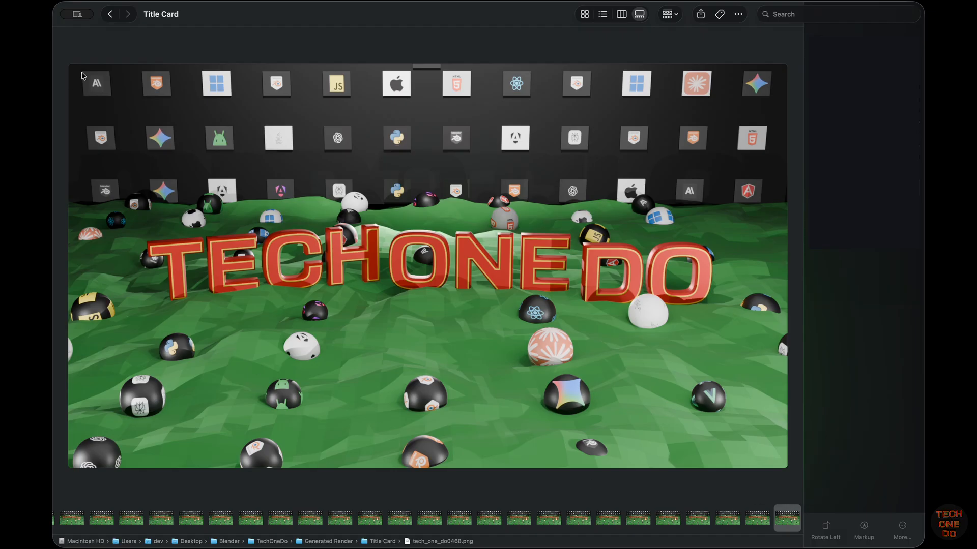
Go back to Generated Render, open the Spiral Funnel - Regen folder and preview its last frame, spiral_funnel0192.png.
click(111, 15)
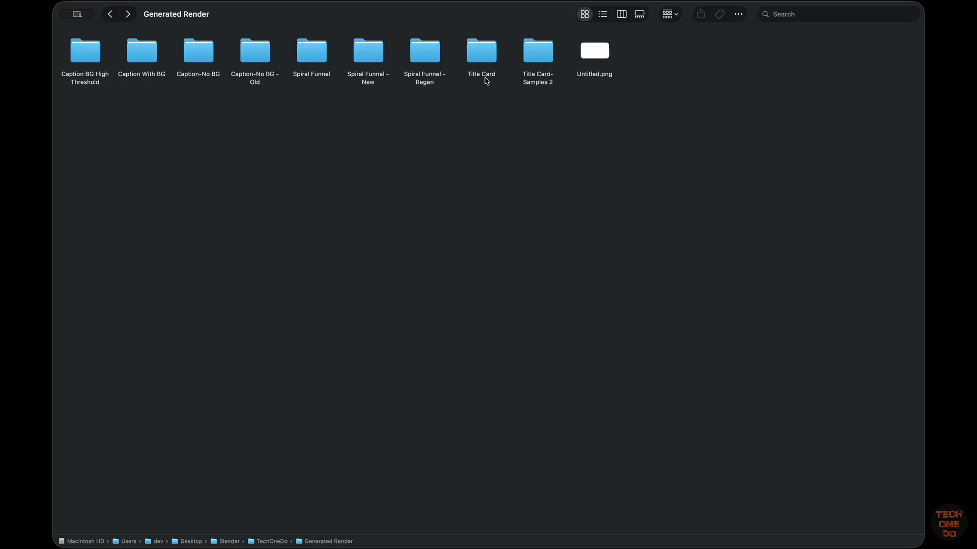
double_click(428, 56)
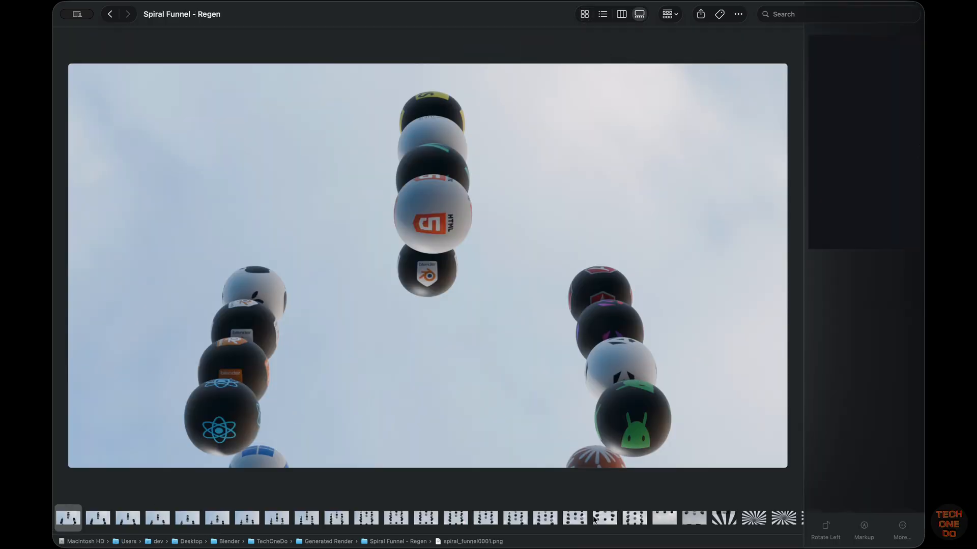
scroll(593, 519, right, 15)
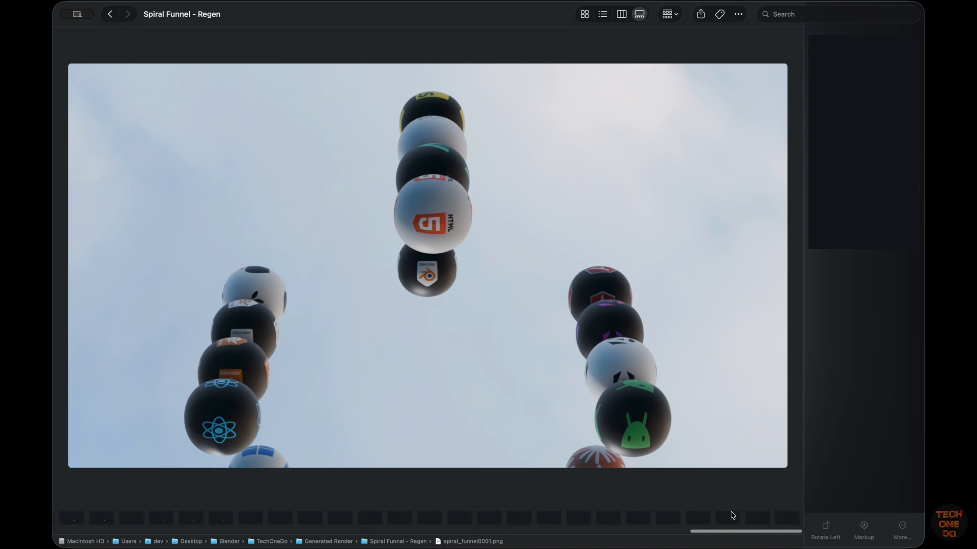
click(780, 520)
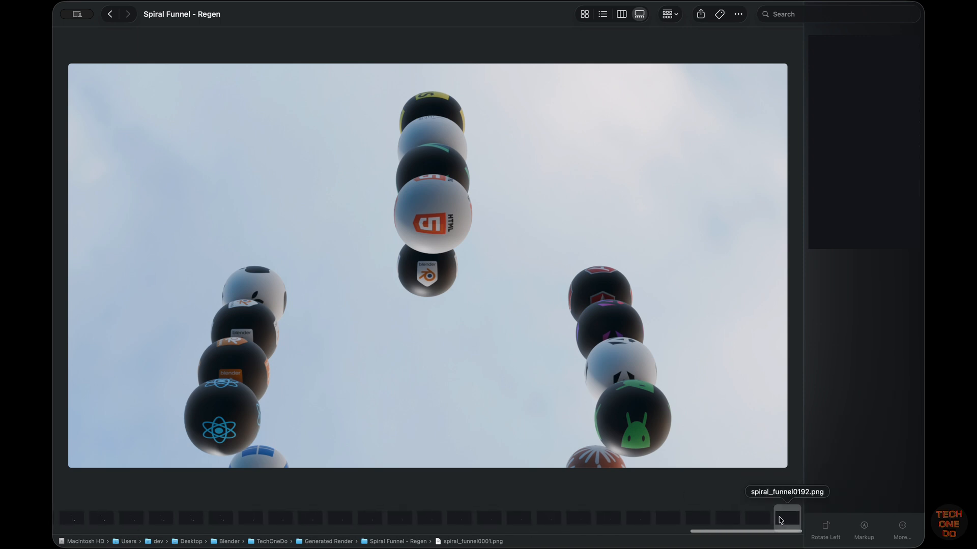
scroll(644, 525, left, 5)
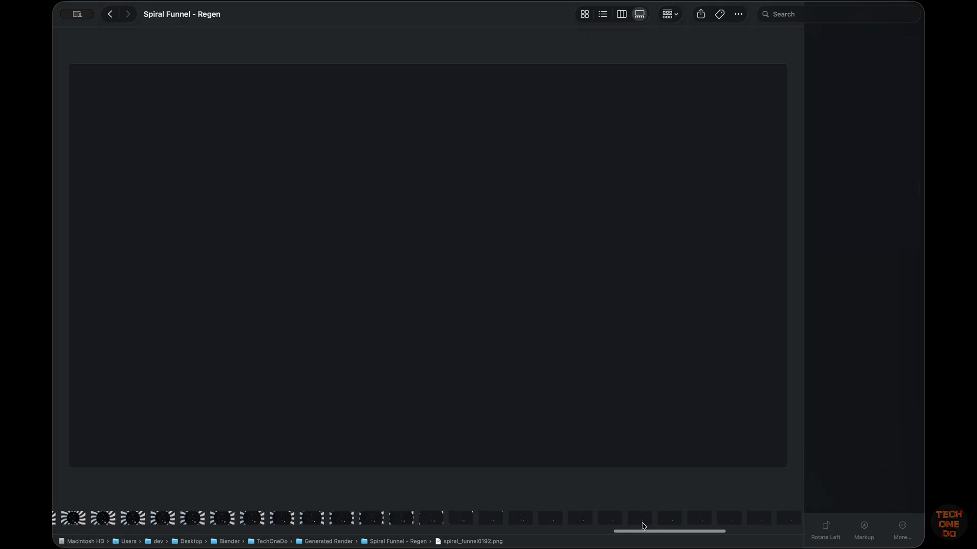
Preview spiral_funnel0157.png in the spiral funnel sequence, and return to its last frame, spiral_funnel0192.png.
click(360, 519)
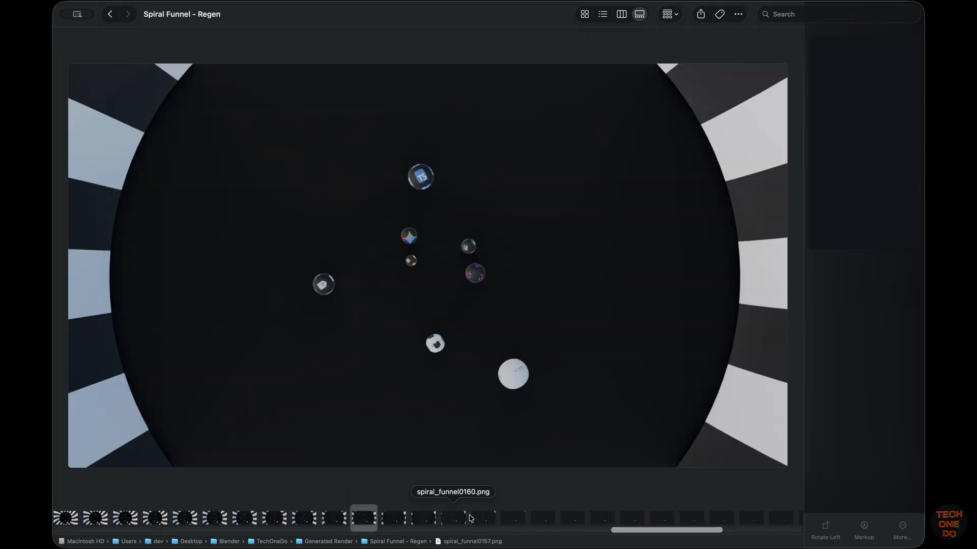
scroll(500, 519, right, 5)
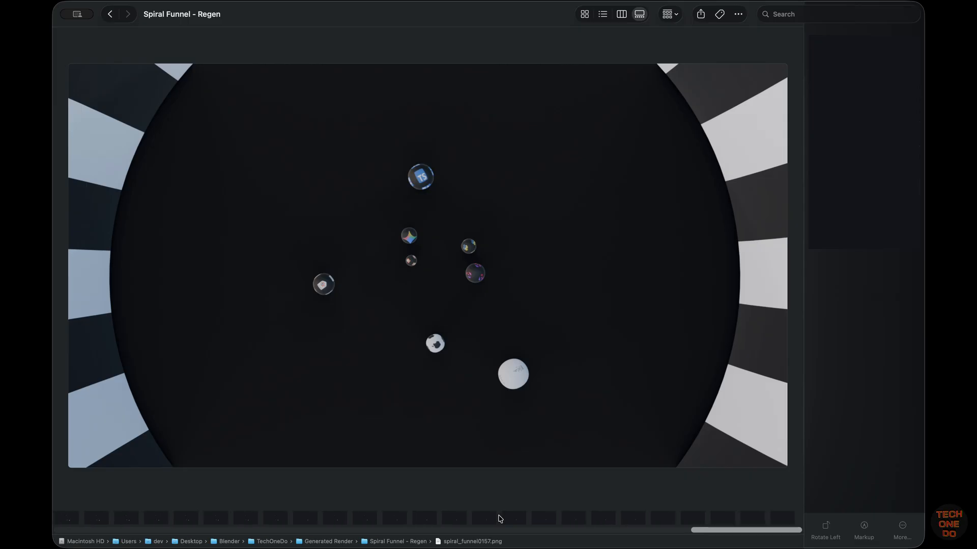
click(786, 517)
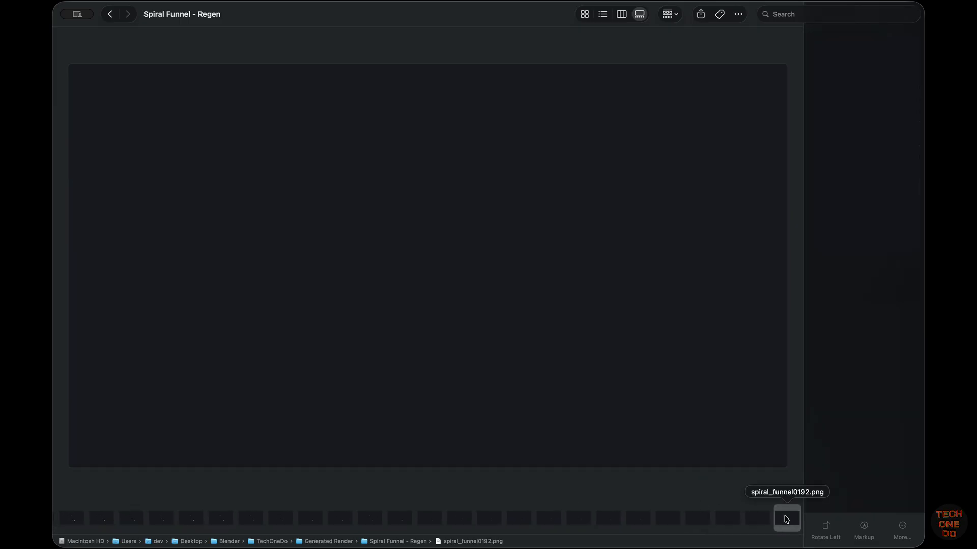
Go back to Generated Render, open the Caption With BG folder and preview its first frame, tech_one_do0404.png.
click(111, 15)
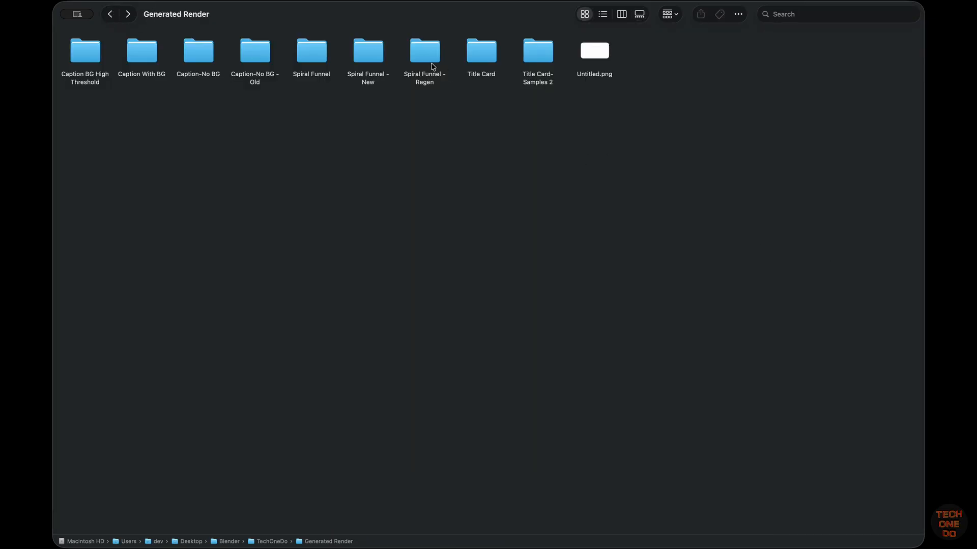
double_click(142, 55)
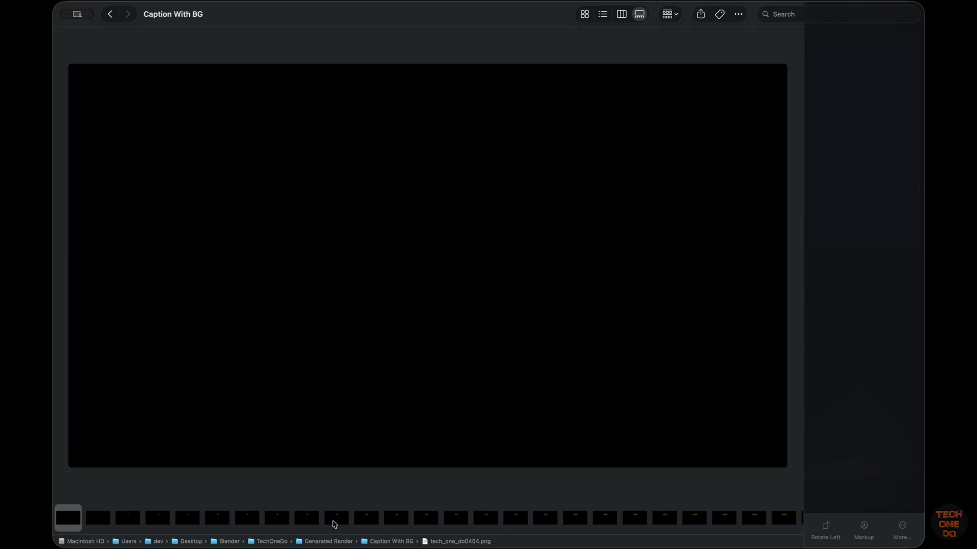
click(269, 523)
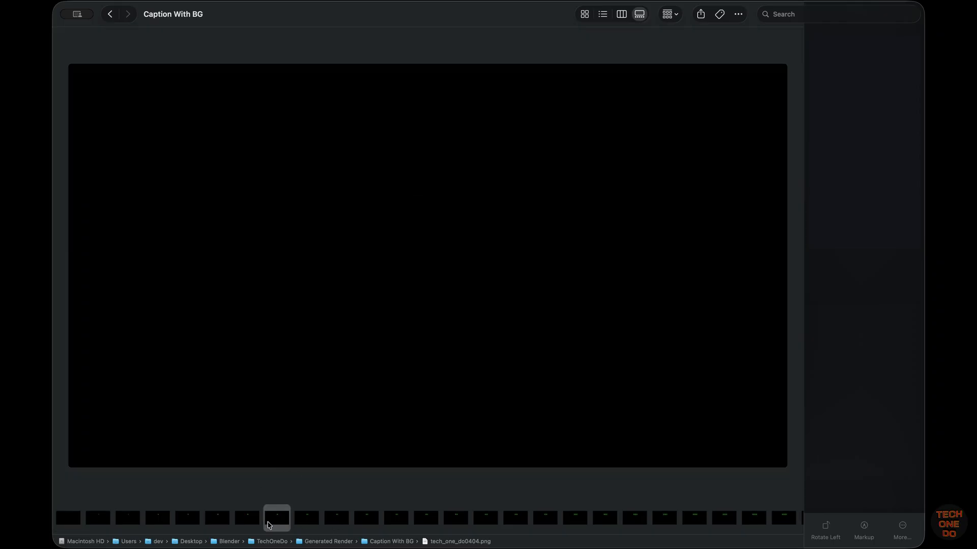
click(69, 521)
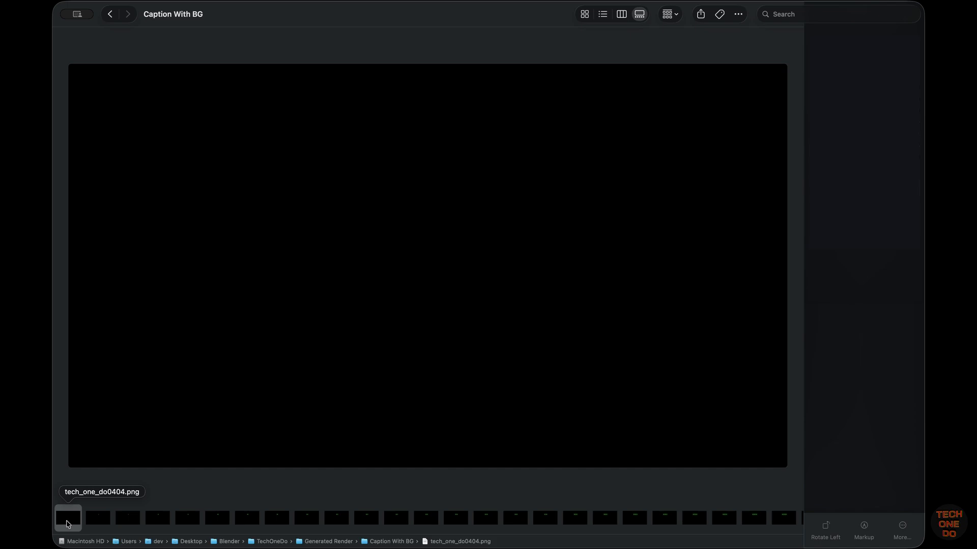
click(157, 520)
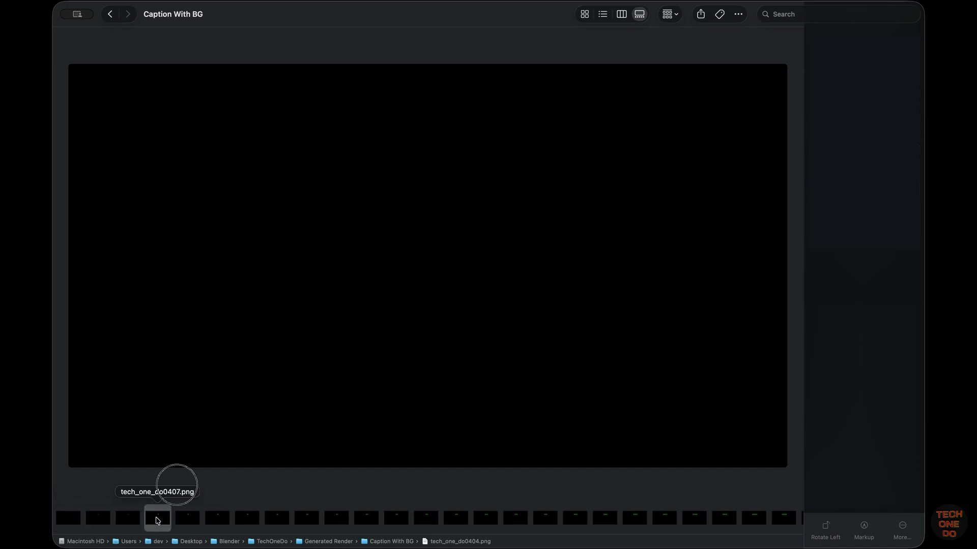
Step through the early caption frames from tech_one_do0405.png to tech_one_do0413.png.
click(108, 524)
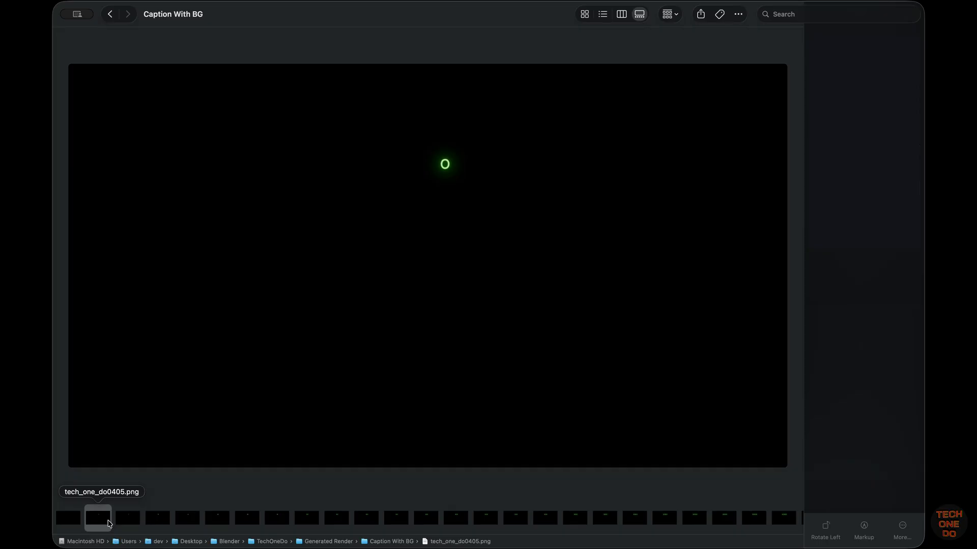
click(128, 521)
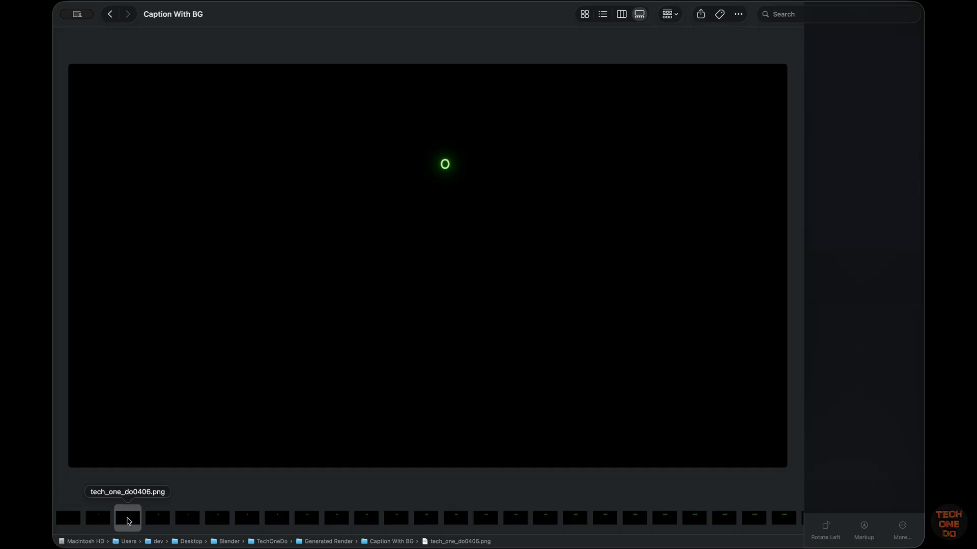
click(155, 523)
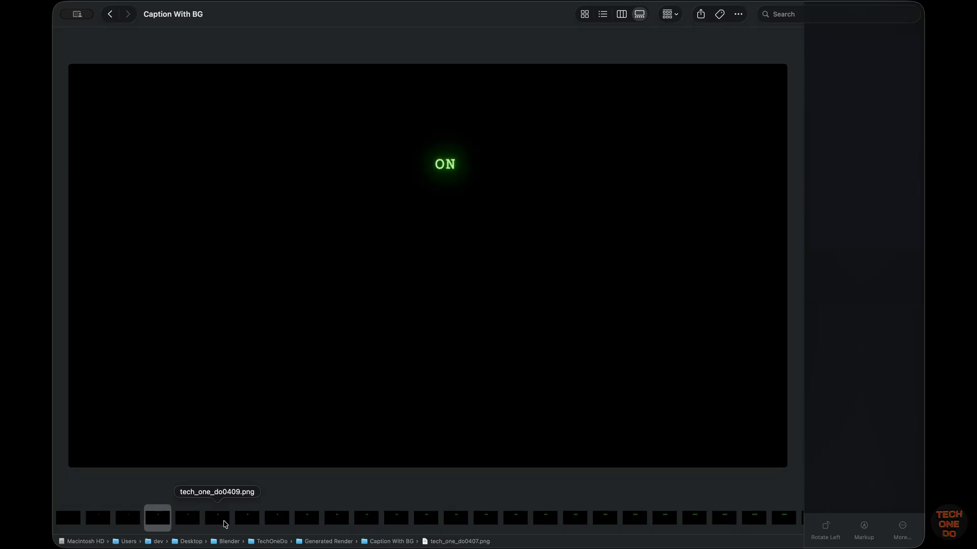
click(225, 524)
click(276, 524)
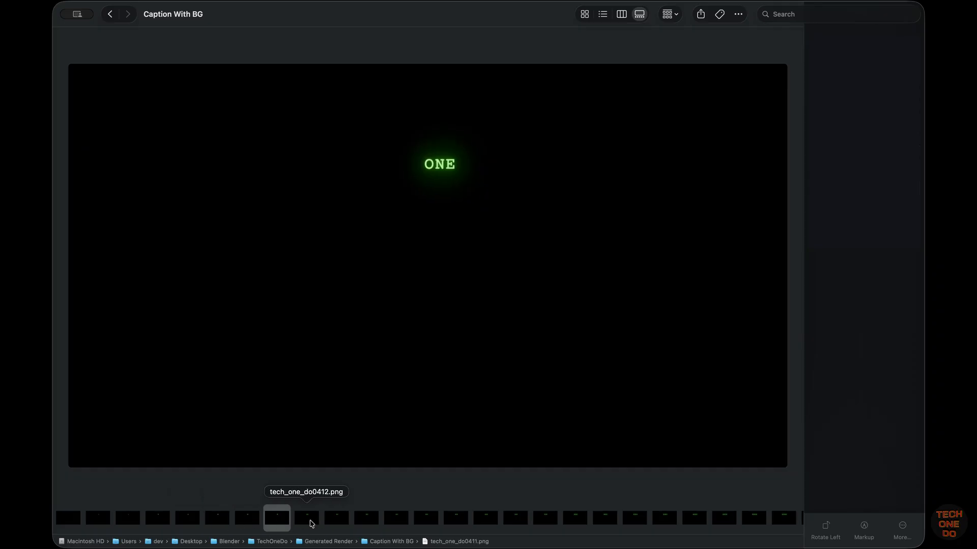
click(336, 522)
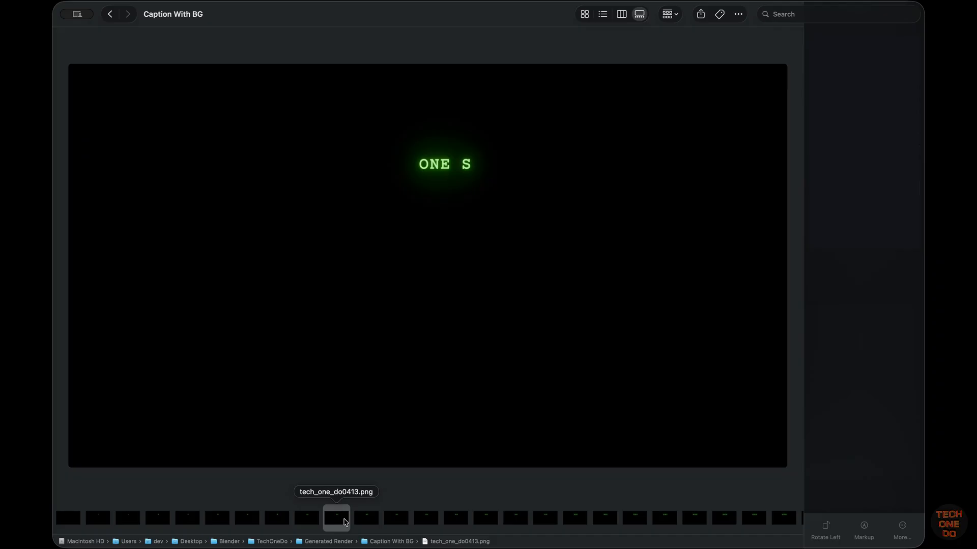
Preview the last caption frame, tech_one_do0468.png, and go back to the Generated Render folder.
scroll(343, 522, right, 15)
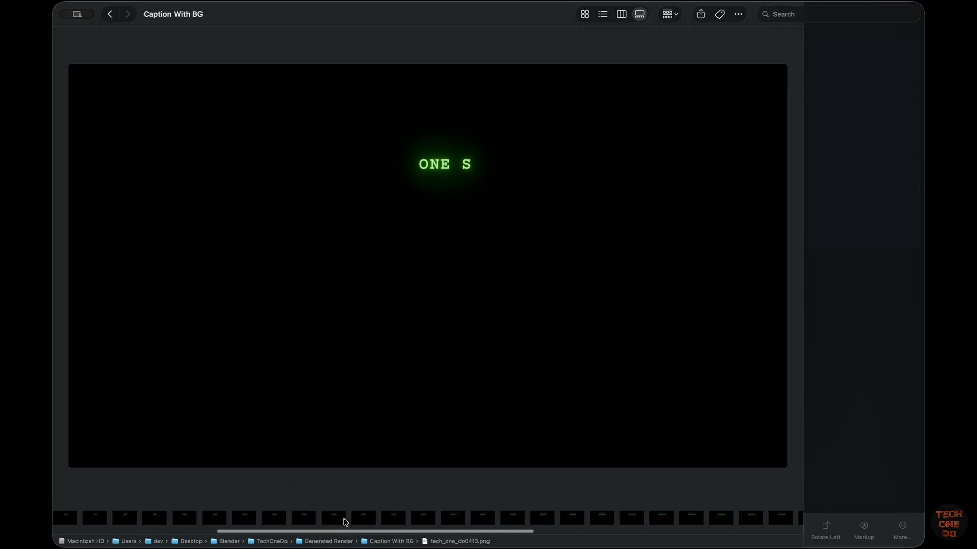
click(798, 521)
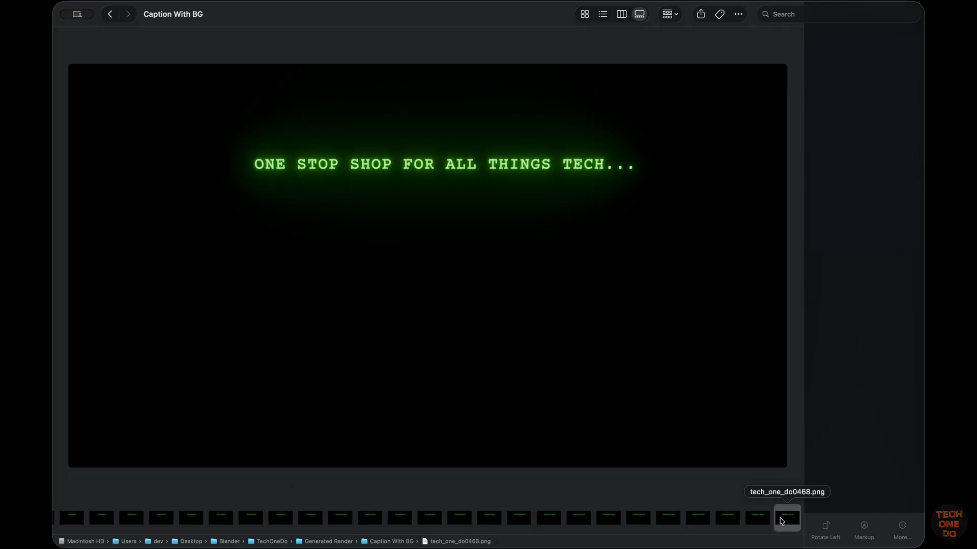
click(110, 15)
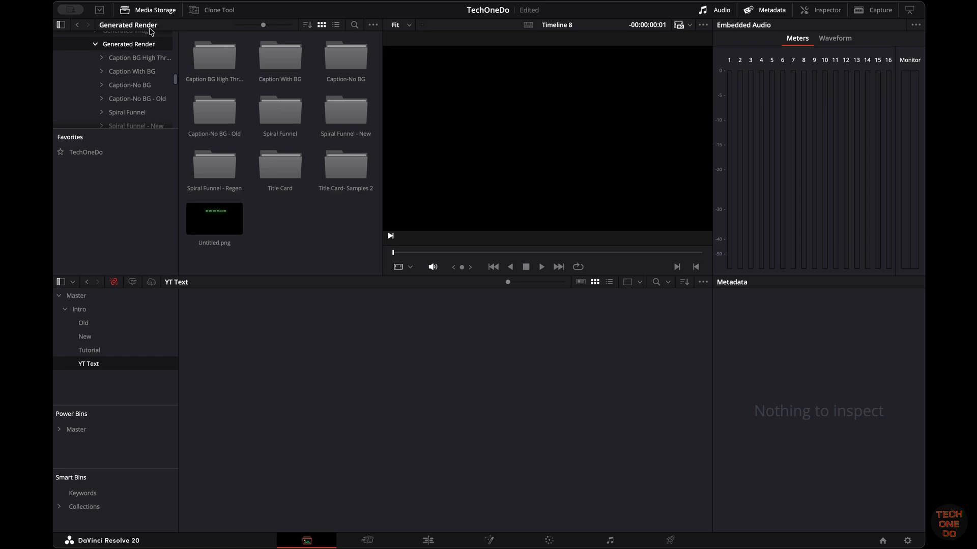
Switch to DaVinci Resolve and open the Title Card folder inside Generated Render in the media storage browser.
click(256, 303)
click(422, 456)
double_click(279, 168)
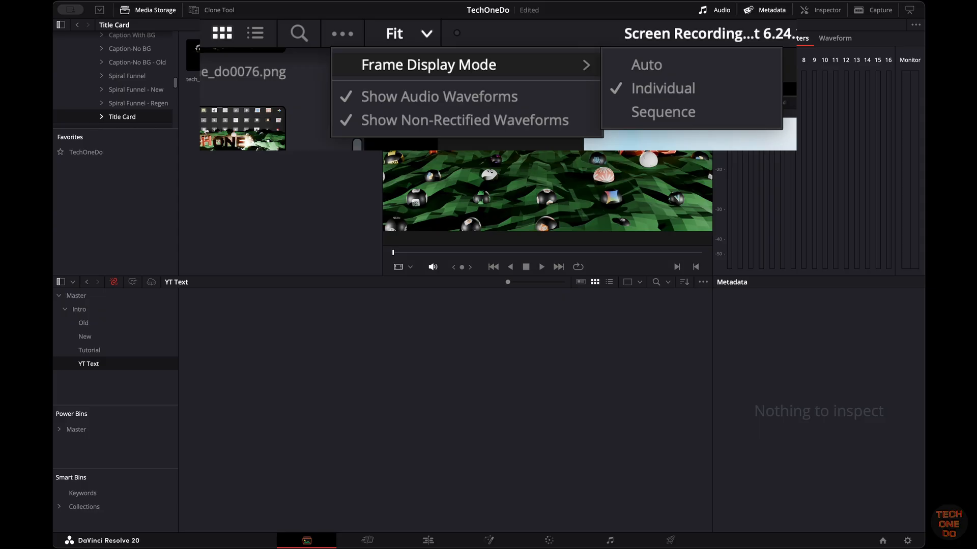
Browse the individually listed Title Card frames, previewing images such as tech_one_do0028.png and tech_one_do0082.png.
click(186, 192)
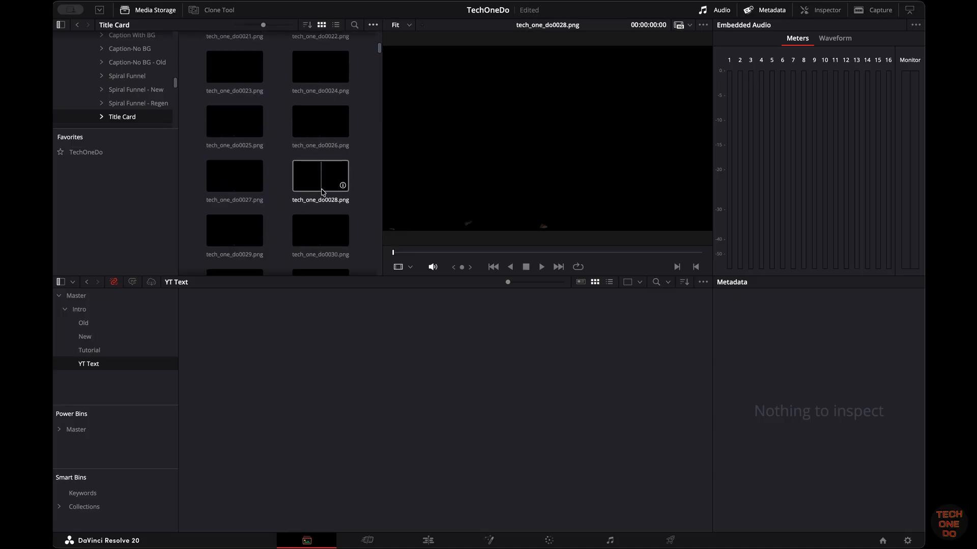
scroll(322, 193, down, 15)
scroll(320, 195, up, 1)
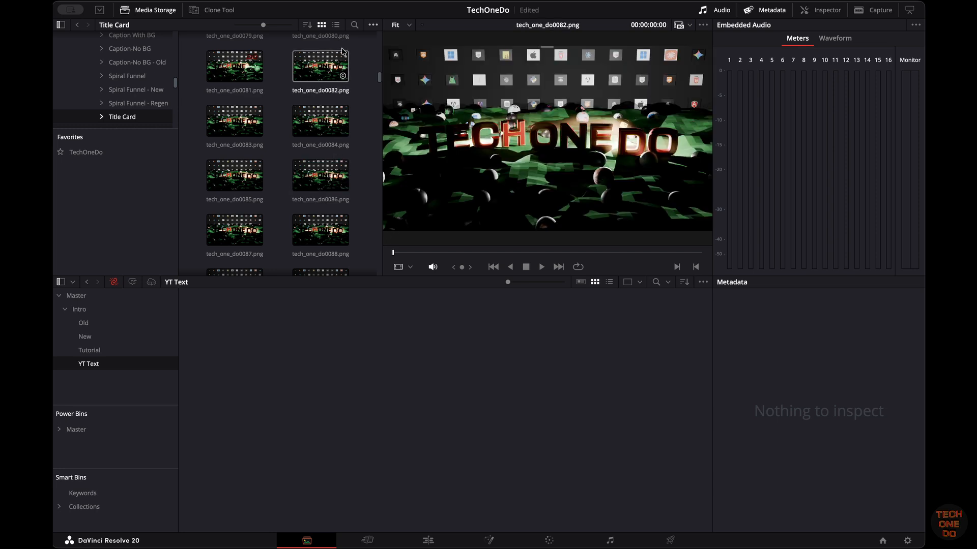
Set the frame display mode to Sequence and add the tech_one_do[0001-0468].png clip to the YT Text bin.
click(373, 25)
mouse_move(409, 37)
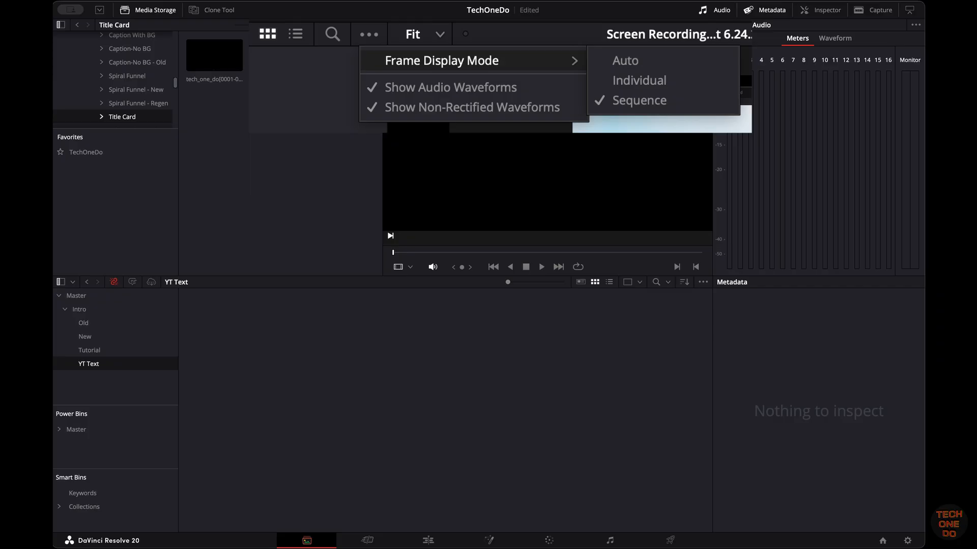
click(213, 71)
drag(213, 73, 229, 350)
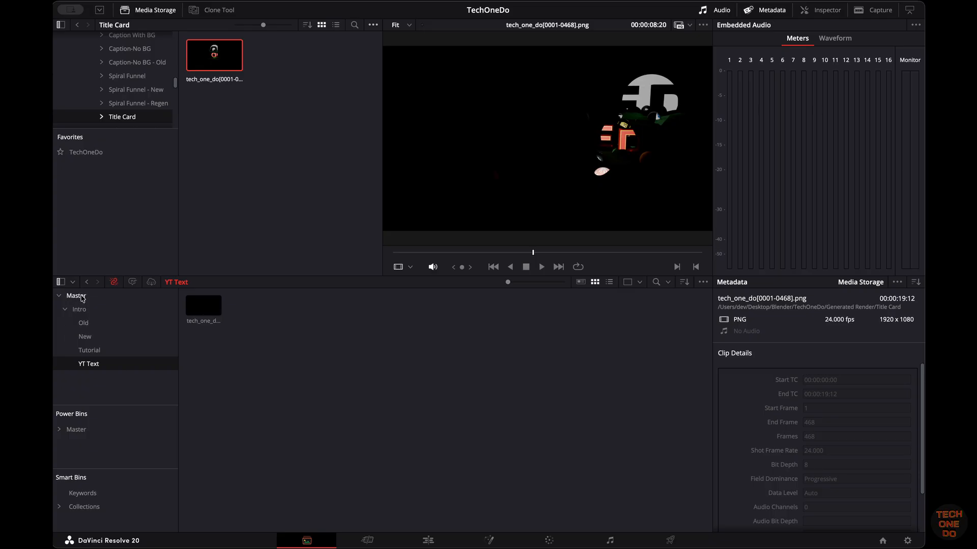
Create a new bin inside YT Text and add the tech_one_do[0001-0468].png sequence to it.
click(103, 368)
click(77, 298)
click(96, 368)
key(super+shift+n)
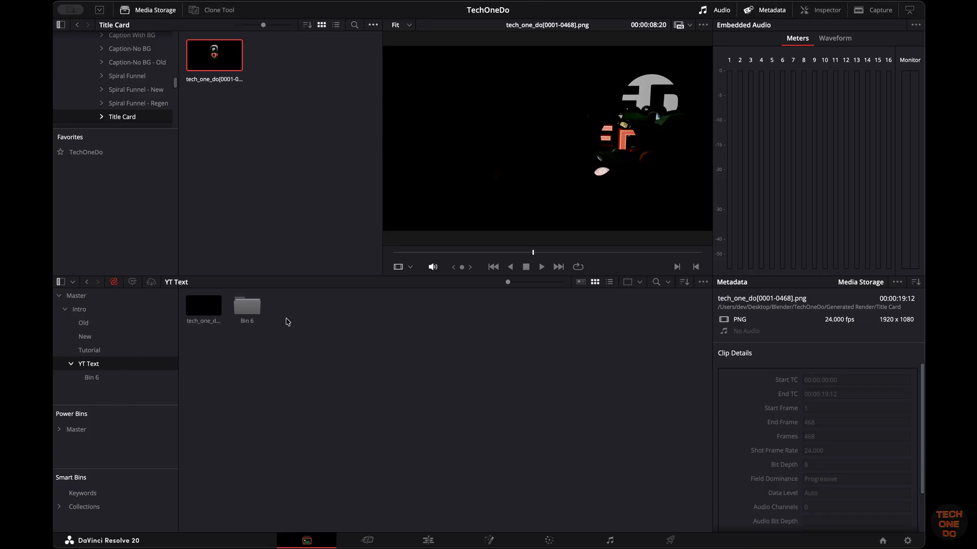
double_click(257, 307)
drag(216, 57, 259, 336)
click(219, 340)
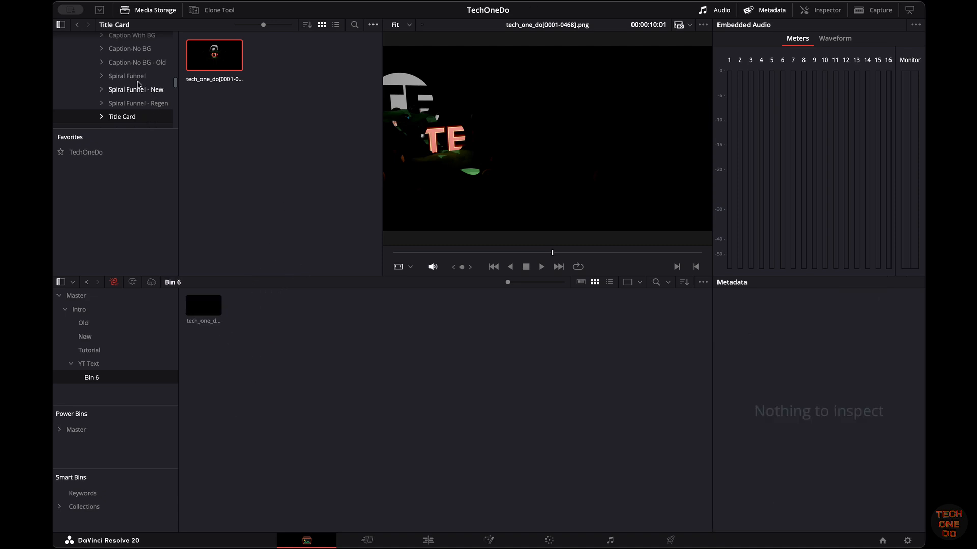
Open the Spiral Funnel - Regen folder in media storage and delete Bin 6 from the YT Text bin.
click(138, 103)
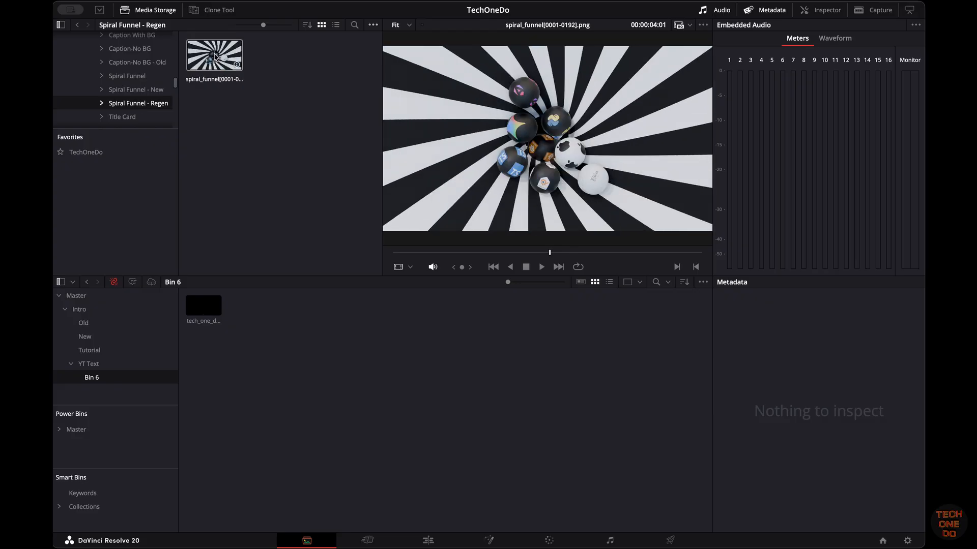
click(130, 362)
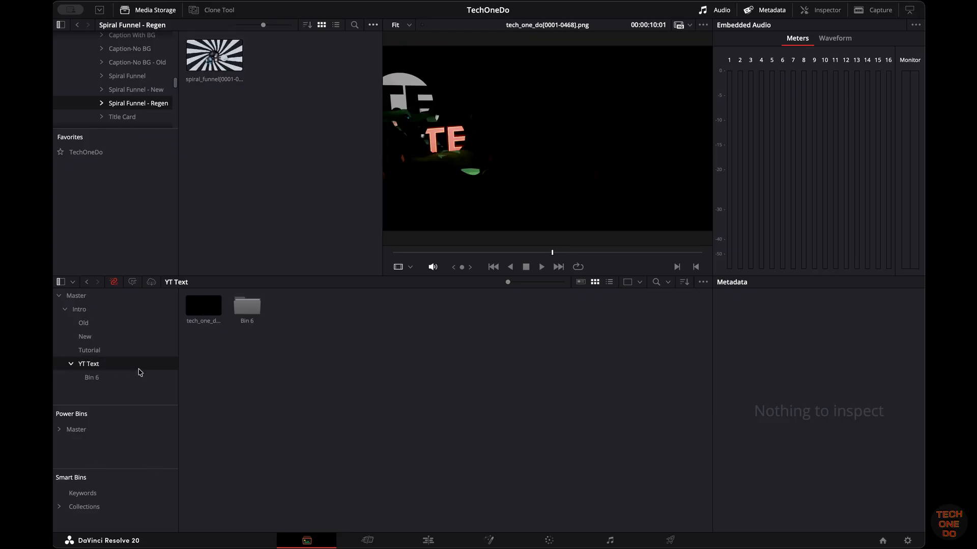
click(248, 307)
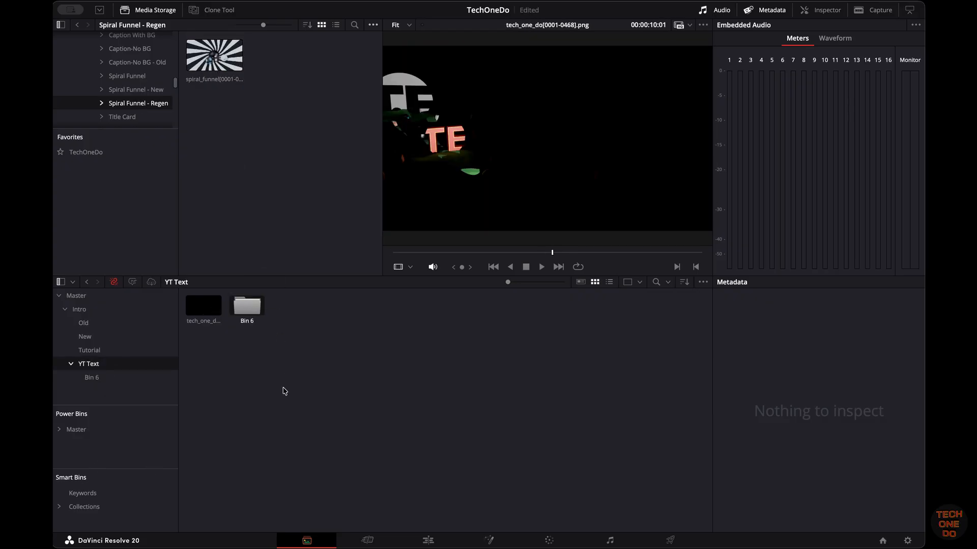
key(Delete)
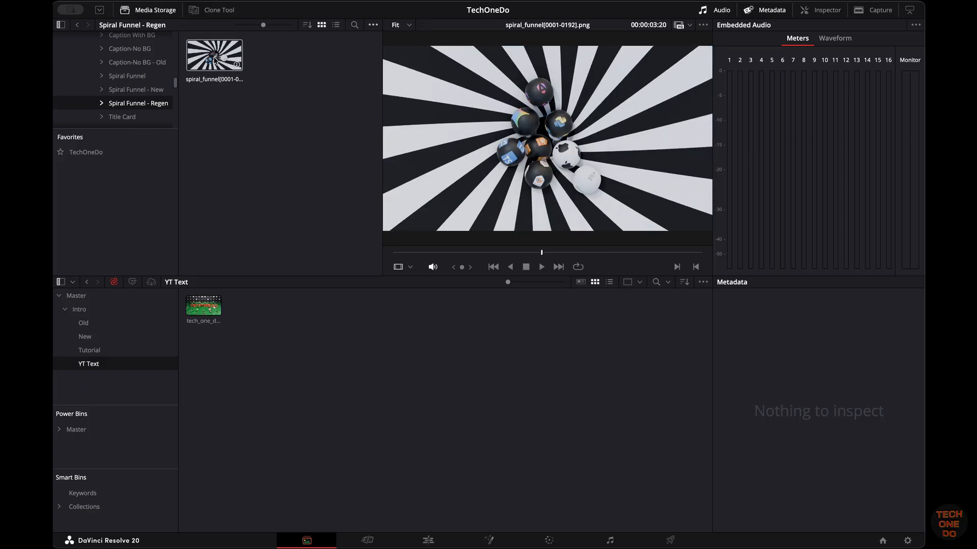
Add the spiral_funnel[0001-0192].png sequence and the Caption With BG sequence tech_one_do[0404-0468].png to the YT Text bin.
drag(214, 55, 288, 292)
scroll(139, 78, up, 1)
click(132, 48)
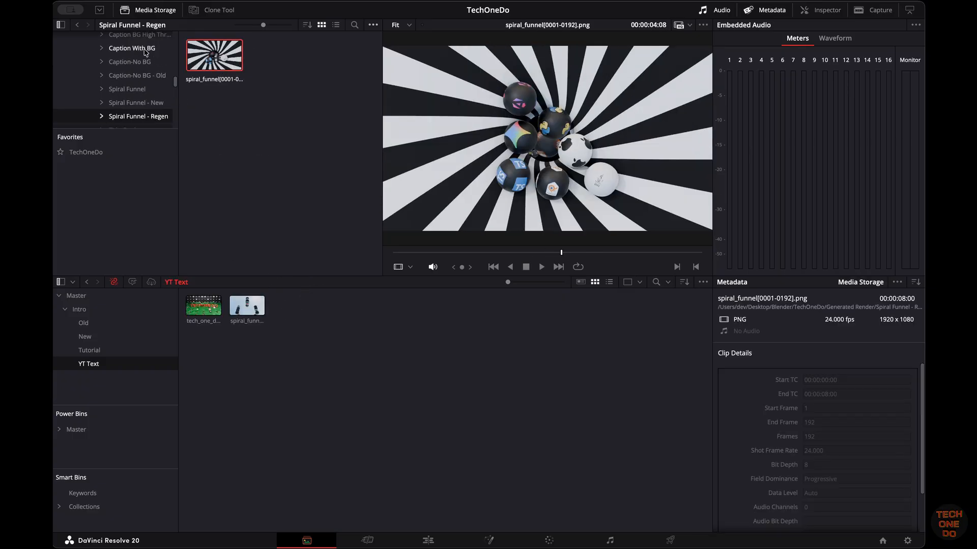
drag(214, 55, 396, 348)
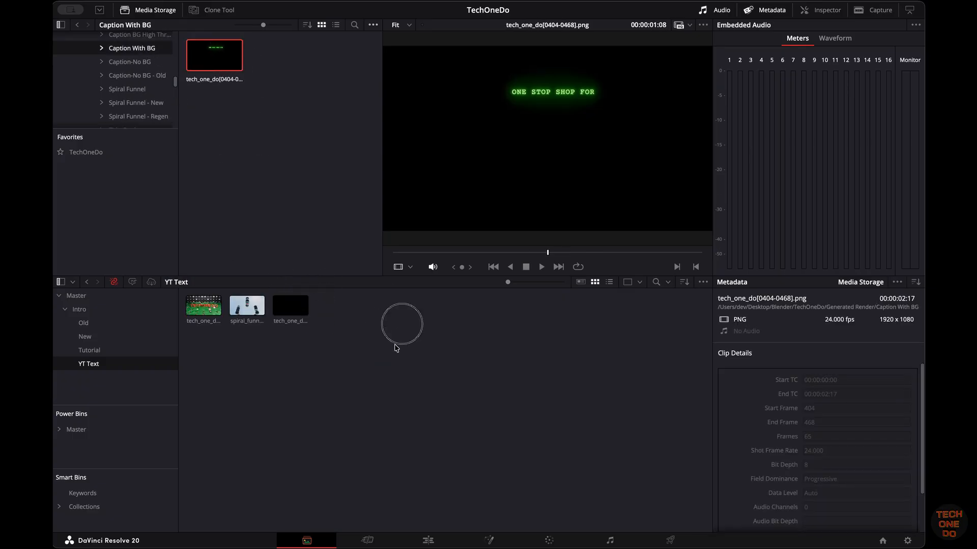
Switch to the Edit page and create a new empty timeline in the YT Text bin.
click(428, 540)
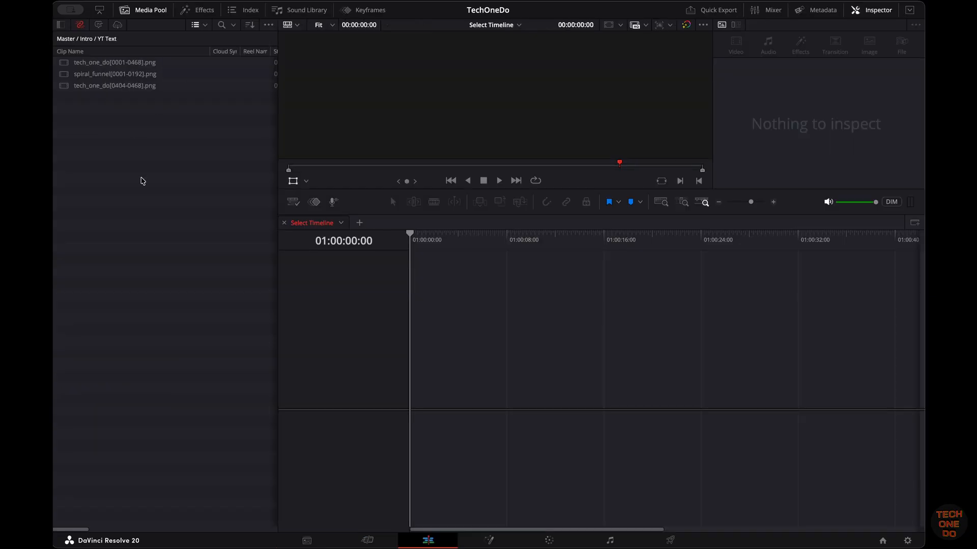
click(136, 139)
click(342, 146)
click(574, 323)
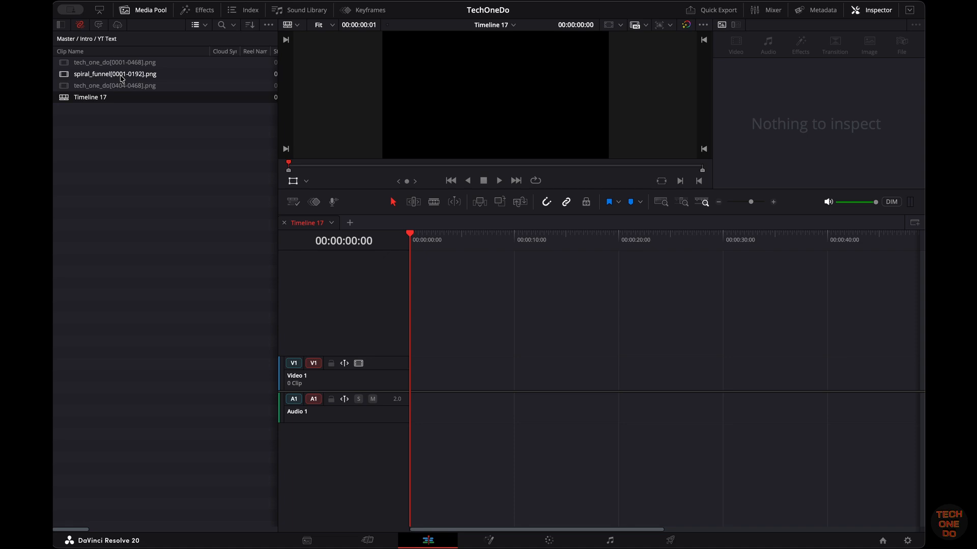
Place the spiral_funnel[0001-0192].png clip at the start of the Video 1 track.
click(90, 76)
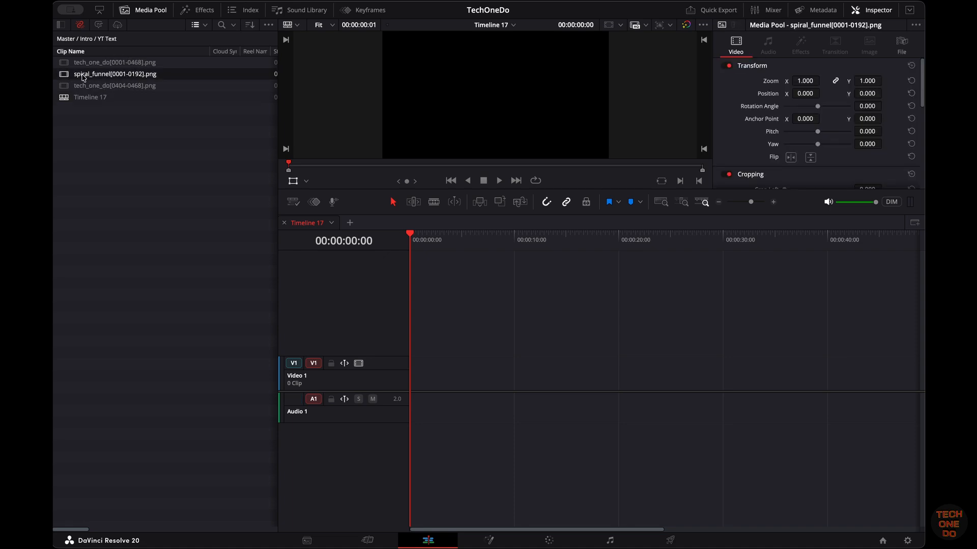
drag(84, 77, 415, 359)
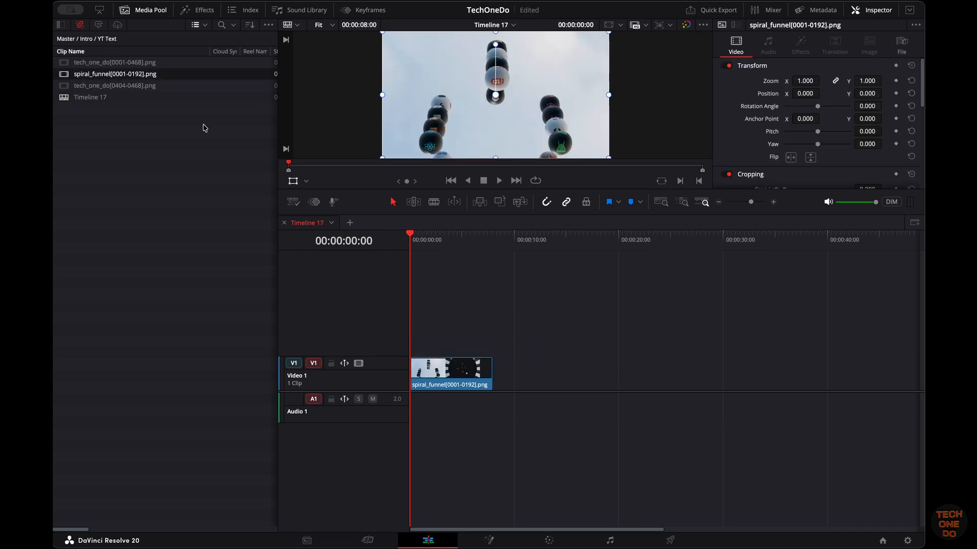
click(96, 63)
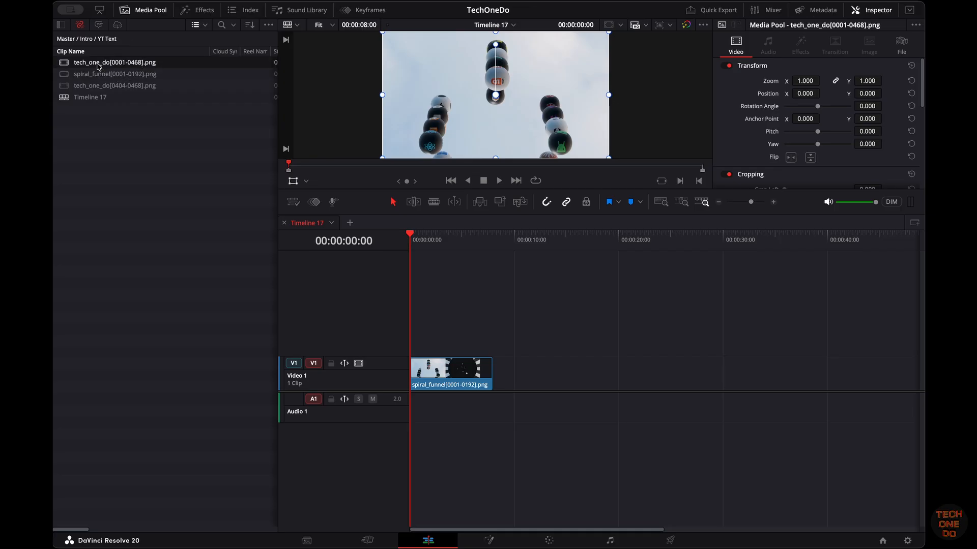
click(179, 164)
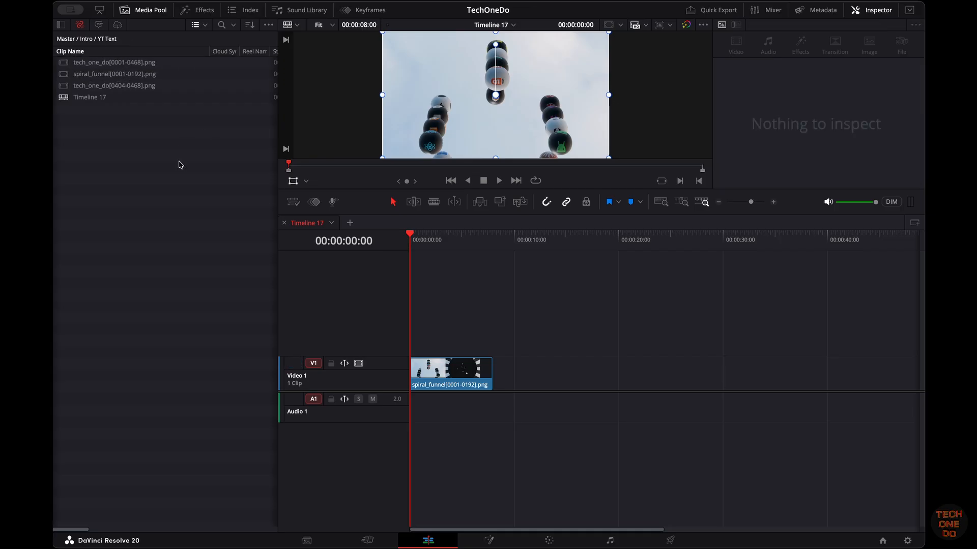
Append the tech_one_do[0001-0468].png and tech_one_do[0404-0468].png clips after the spiral funnel clip on the Video 1 track.
click(95, 64)
mouse_move(192, 175)
mouse_down()
mouse_move(399, 330)
mouse_move(545, 369)
mouse_move(499, 372)
mouse_move(497, 383)
mouse_up()
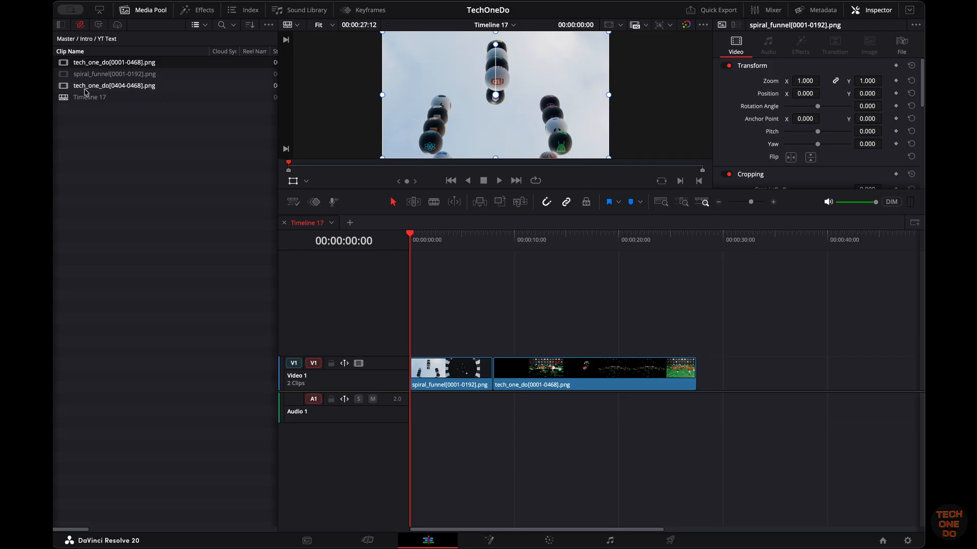
drag(85, 92, 706, 388)
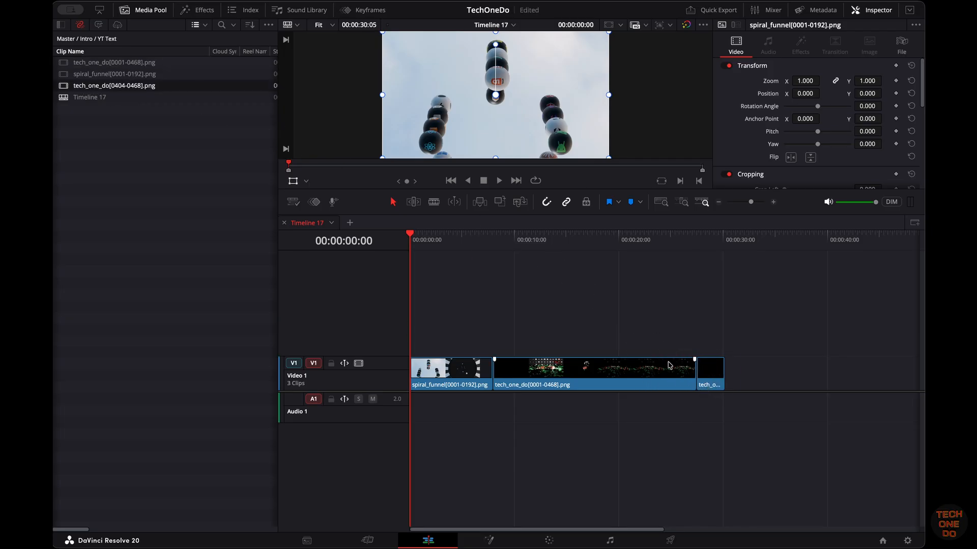
Enlarge the timeline viewer and play the assembled sequence from the start of the timeline.
click(424, 240)
drag(424, 238, 413, 218)
drag(579, 189, 588, 322)
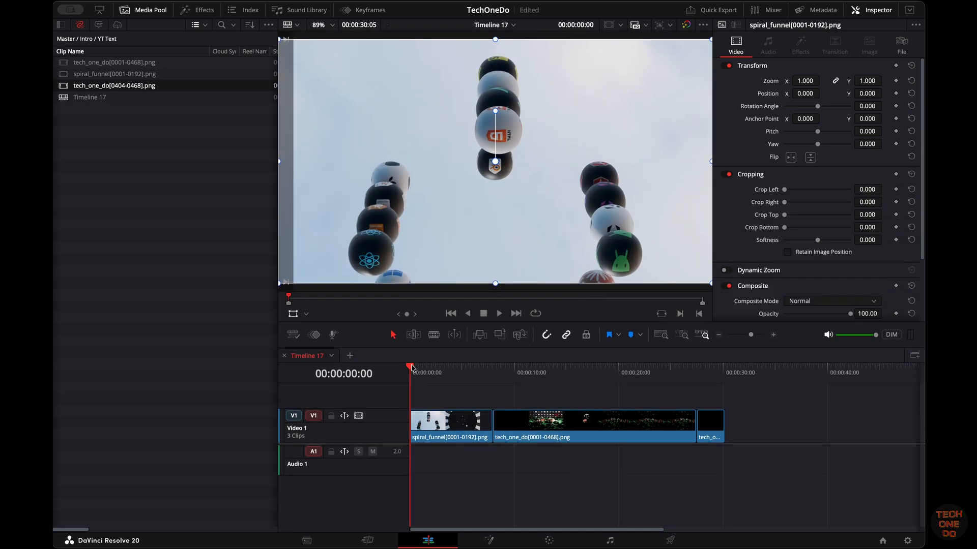
mouse_move(411, 367)
mouse_down()
mouse_move(723, 385)
mouse_move(402, 373)
mouse_up()
key(space)
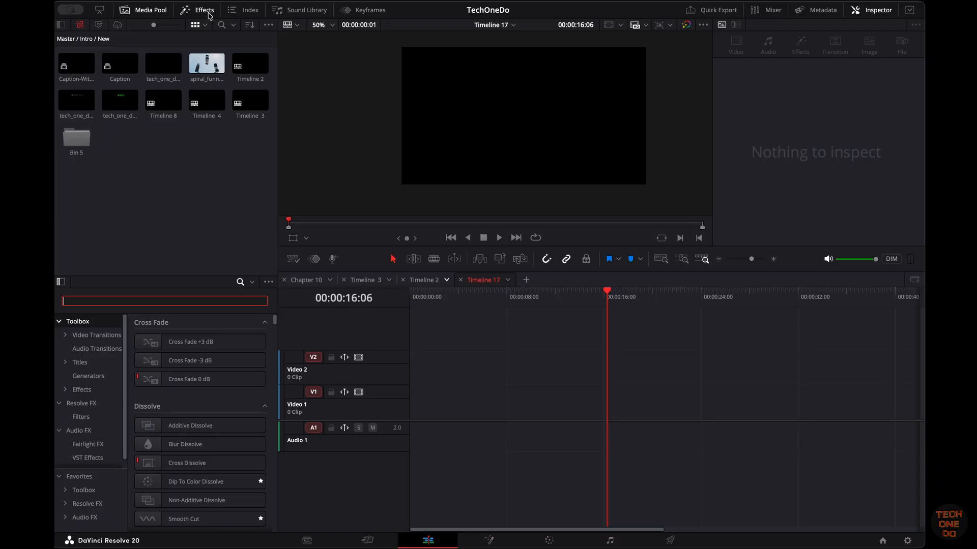
Close the effects library and place tech_one_do[0001-0468].png from the New bin at the start of the empty Video 1 track.
click(205, 10)
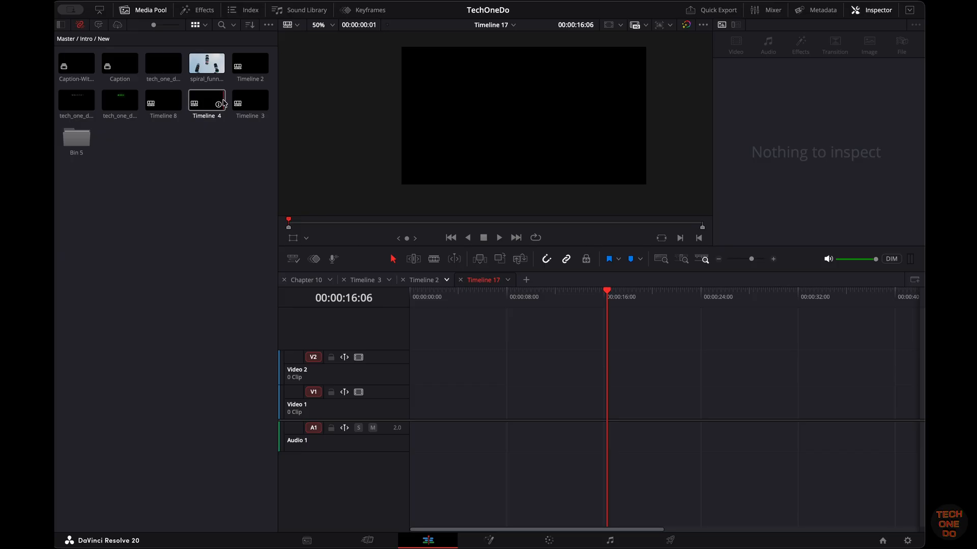
click(172, 67)
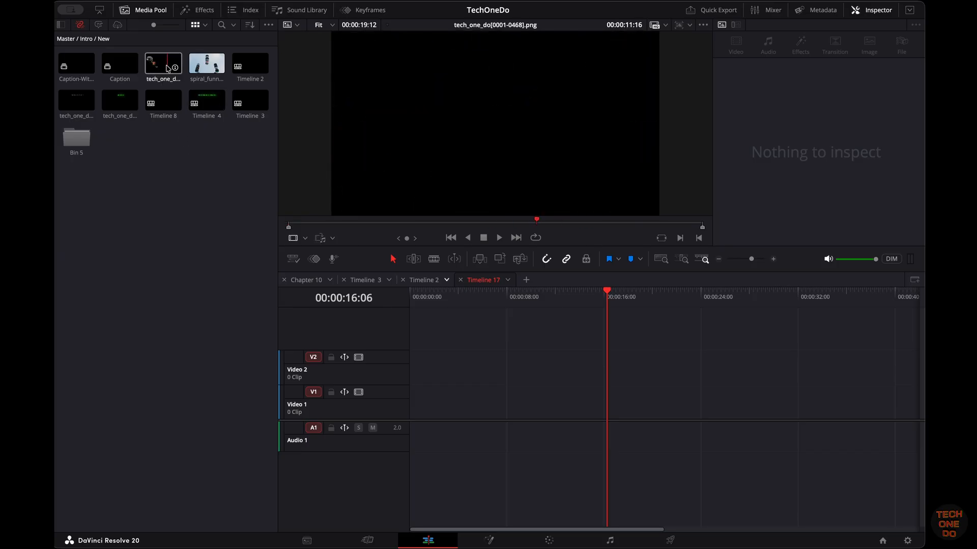
drag(172, 67, 420, 404)
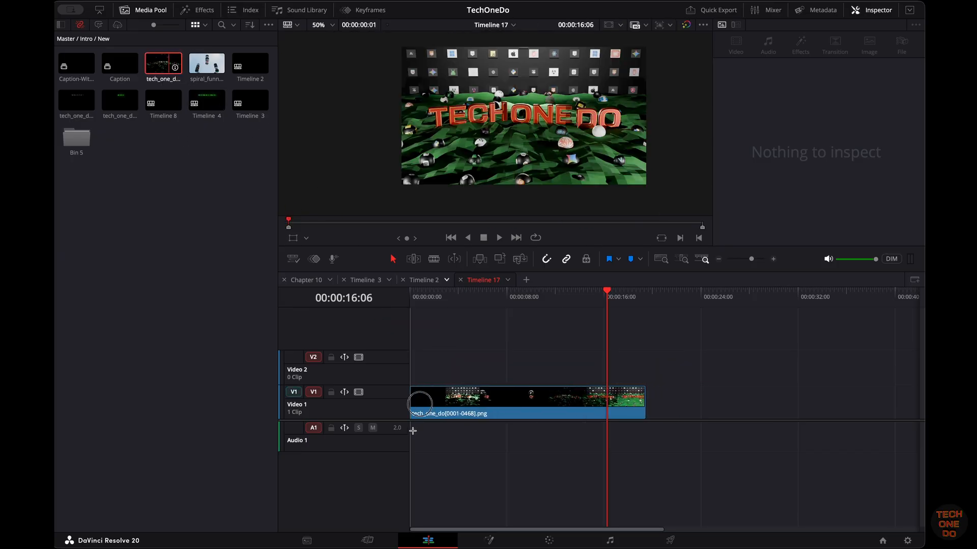
Place the tech_one_do[0404-0468].png caption clip on Video 2, starting at about 16 seconds above the main animation.
click(117, 102)
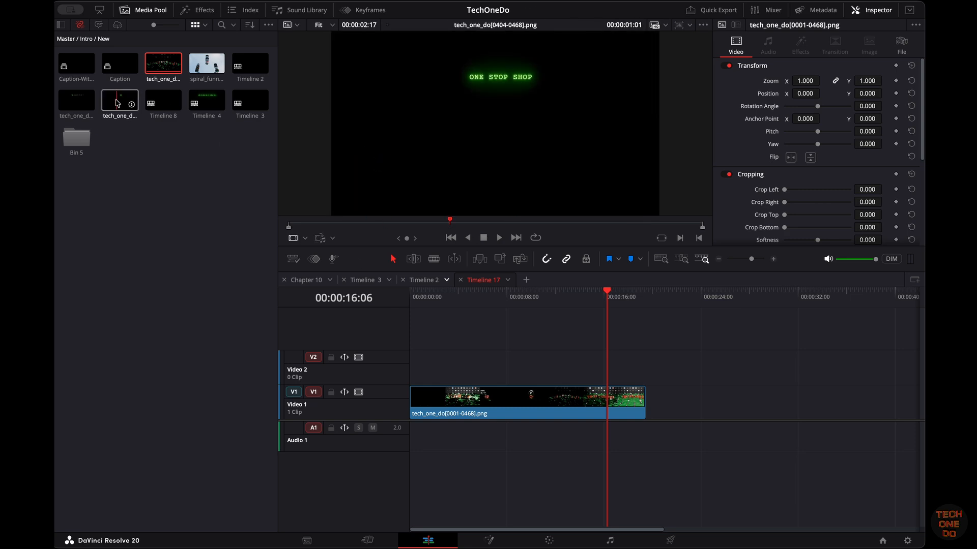
drag(117, 102, 598, 377)
drag(602, 290, 582, 297)
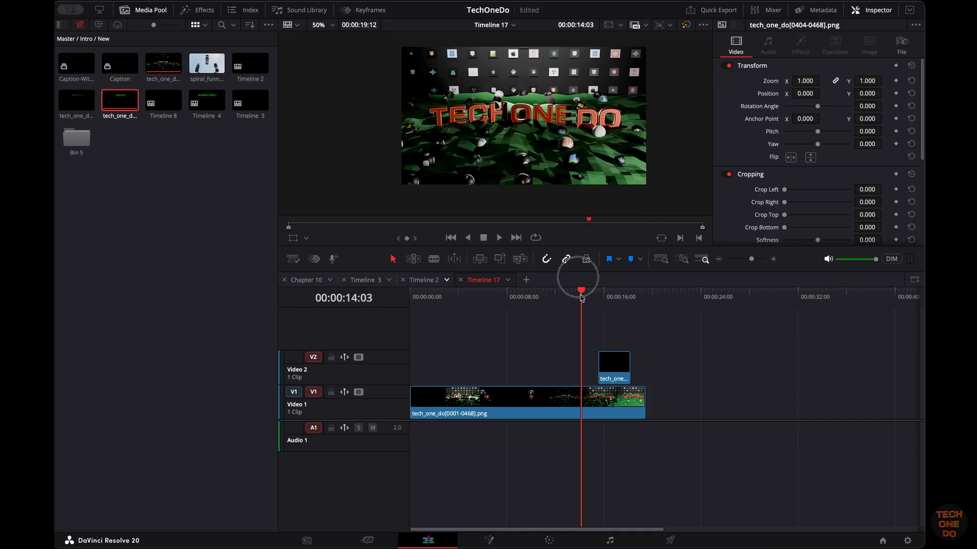
drag(618, 367, 628, 366)
drag(579, 300, 619, 299)
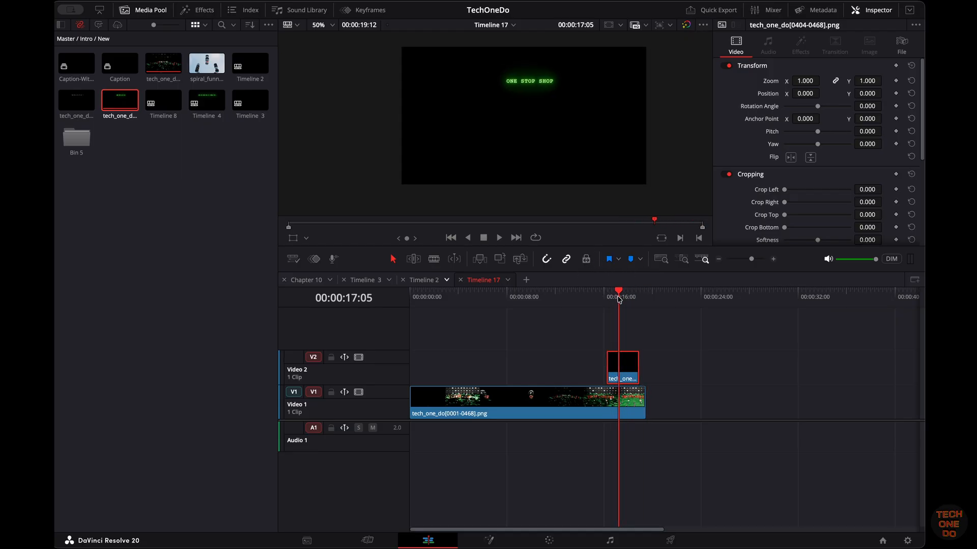
Open the caption clip in Fusion and add a Luma Keyer node between MediaIn1 and MediaOut1.
right_click(623, 367)
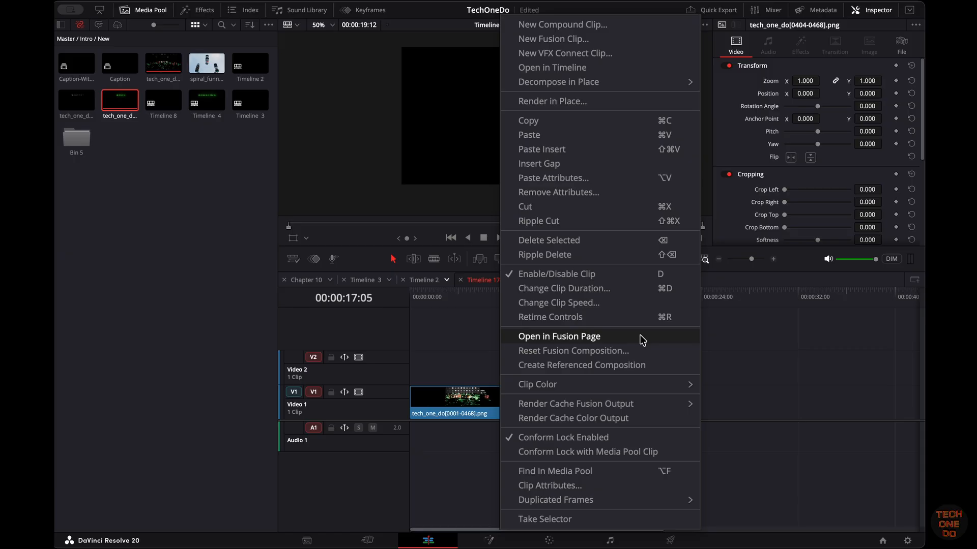
click(642, 340)
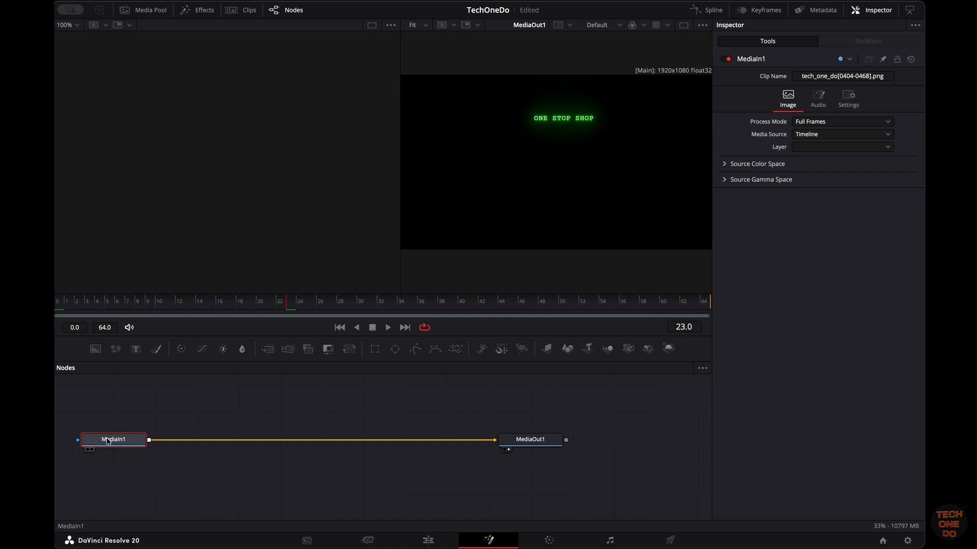
key(shift+space)
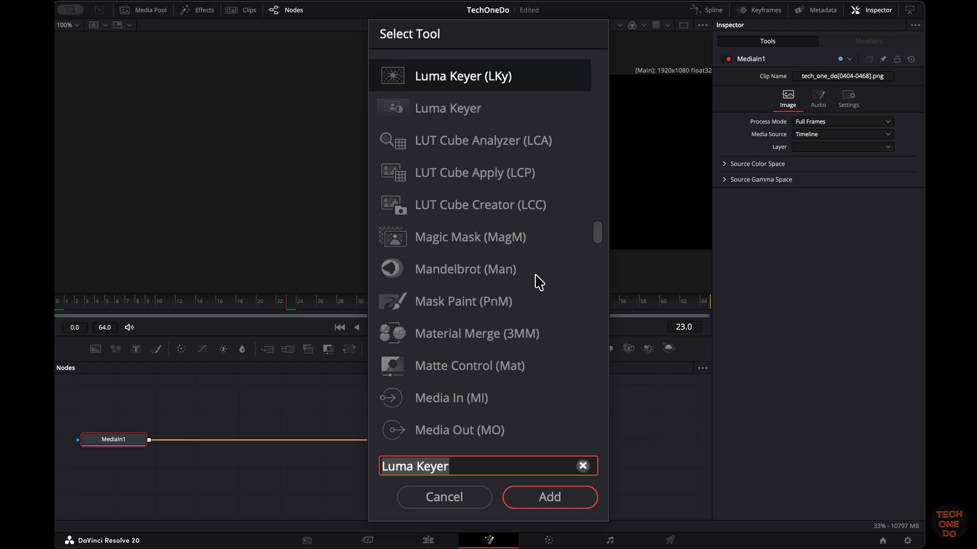
key(Return)
drag(207, 452, 278, 452)
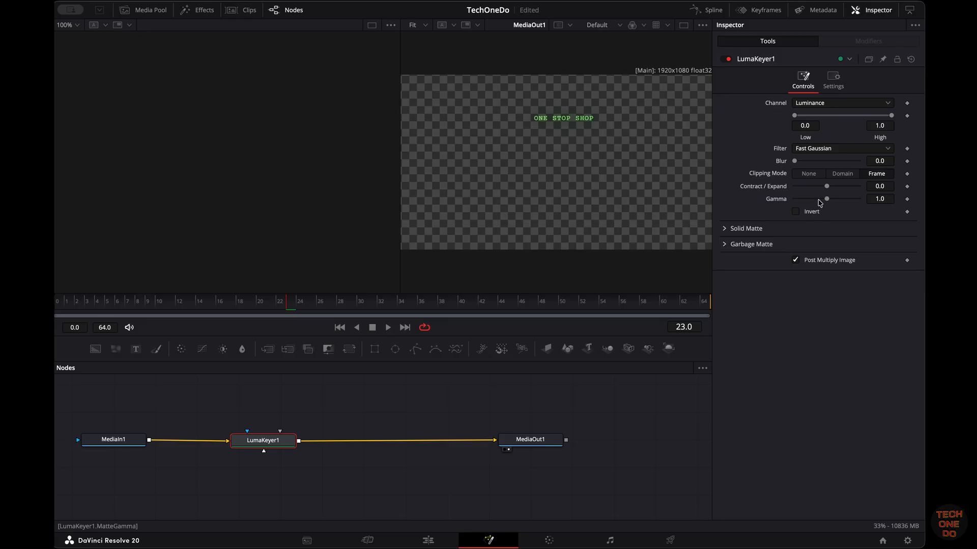
Set the Luma Keyer's Gamma to 1.63, Contract / Expand to 0.13 and Low threshold to 0.017, keeping the Luminance channel.
drag(827, 203, 835, 203)
drag(826, 188, 830, 189)
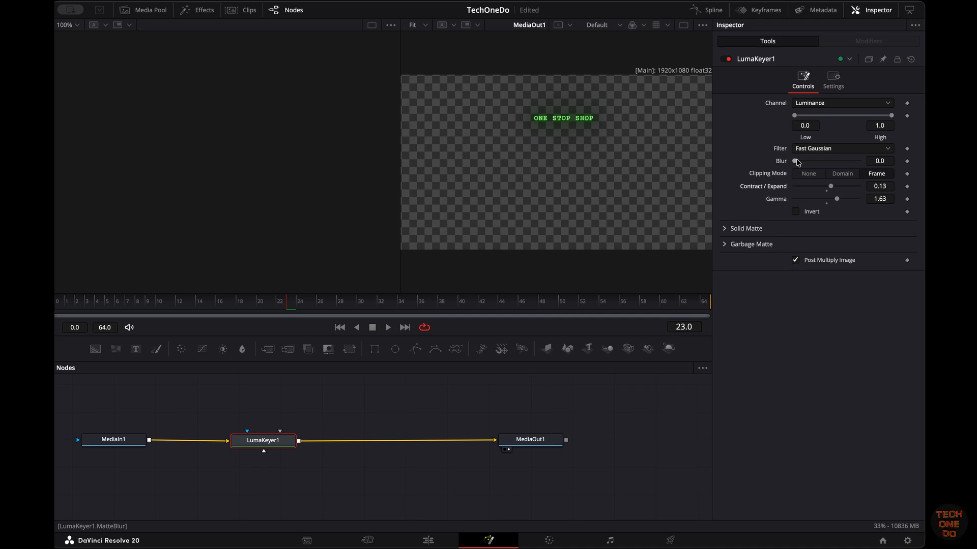
mouse_move(797, 162)
mouse_down()
mouse_move(839, 163)
mouse_move(789, 168)
mouse_up()
drag(796, 118, 798, 120)
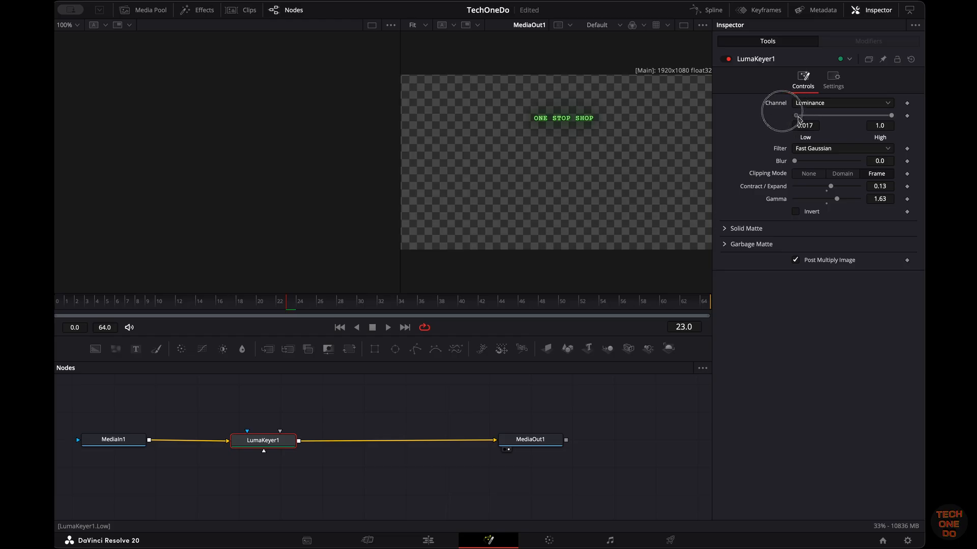
click(830, 105)
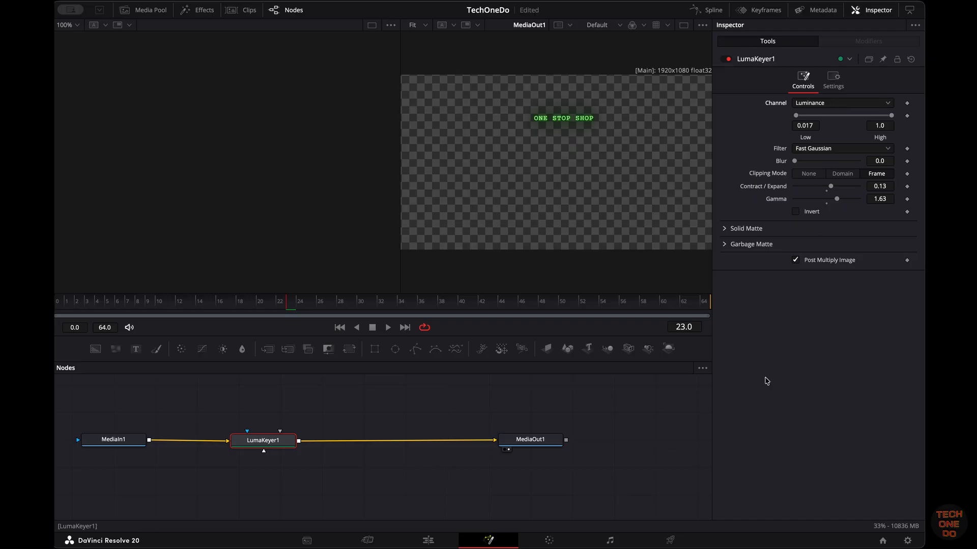
Return to the Edit page and play the timeline from 00:00:15:16 to review the keyed caption over the main animation.
click(428, 541)
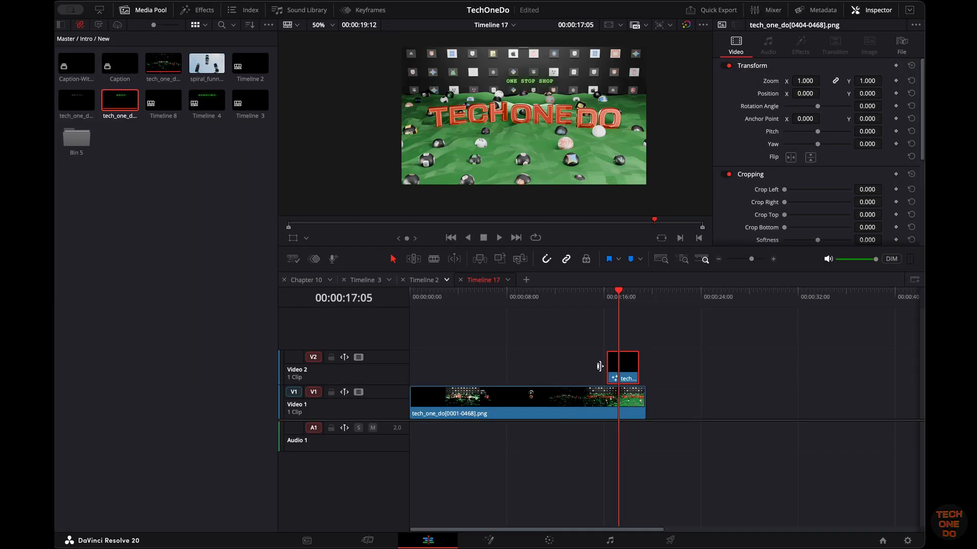
drag(618, 293, 600, 300)
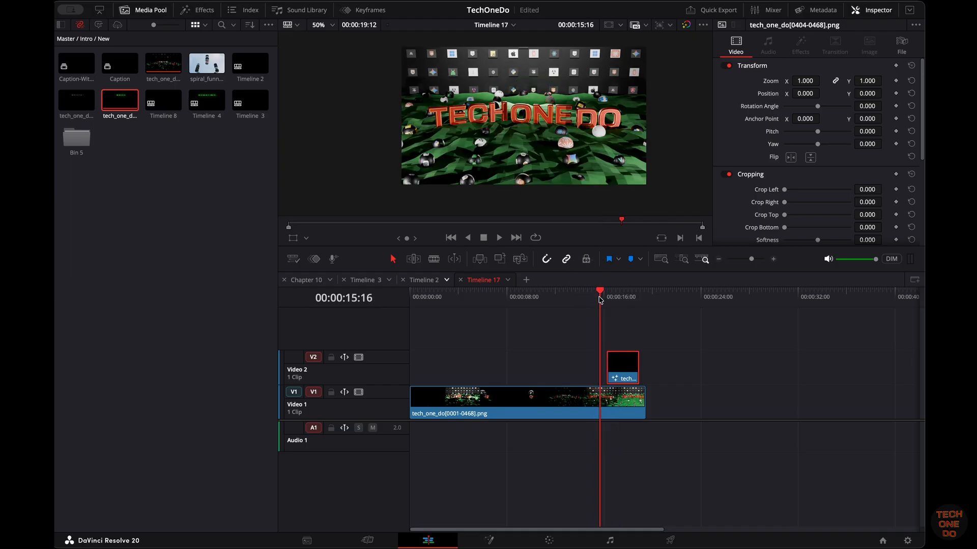
key(space)
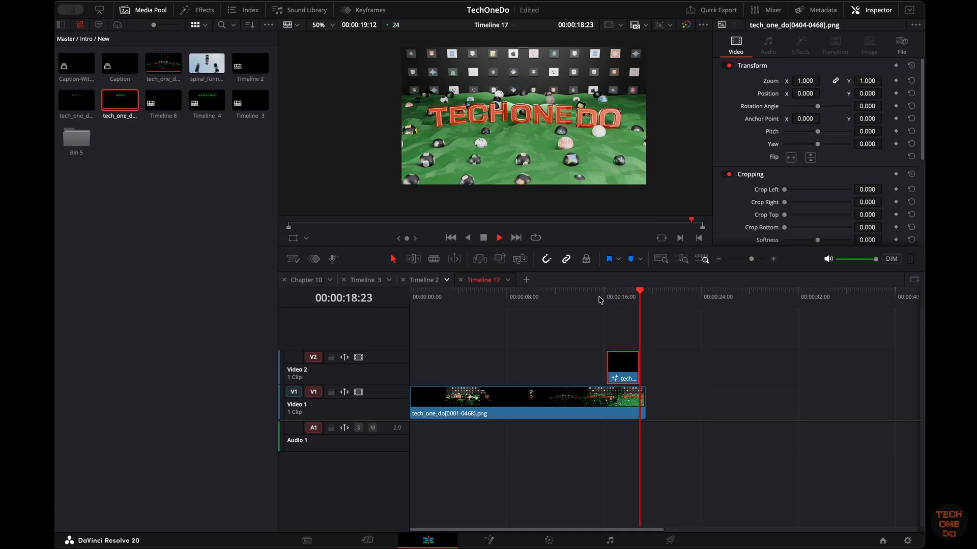
mouse_move(645, 303)
mouse_down()
mouse_move(610, 296)
mouse_move(648, 298)
mouse_up()
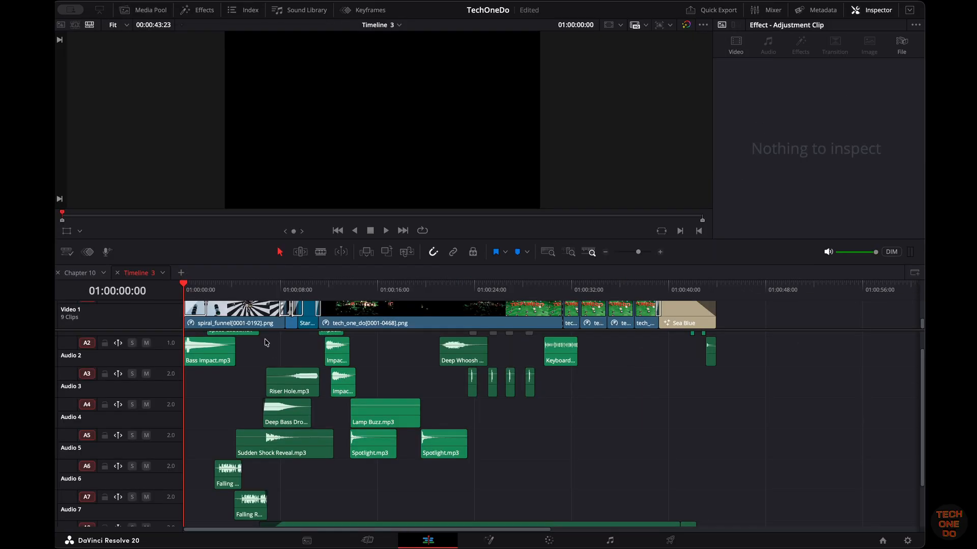
Play the opening of Timeline 3 to review how the Bass Impact and Falling Rock sounds fit the spiral funnel animation.
scroll(243, 368, up, 2)
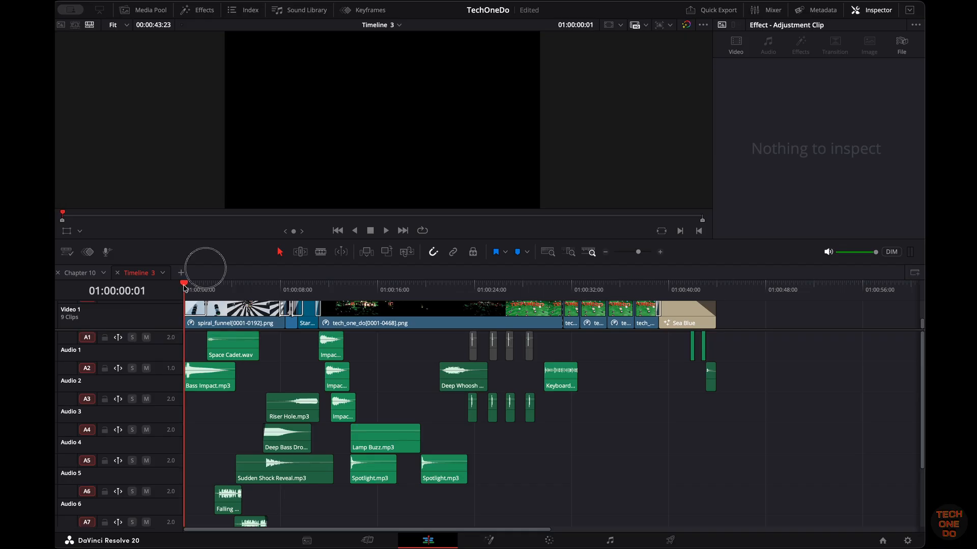
mouse_move(184, 288)
mouse_down()
mouse_move(214, 290)
mouse_move(187, 292)
mouse_up()
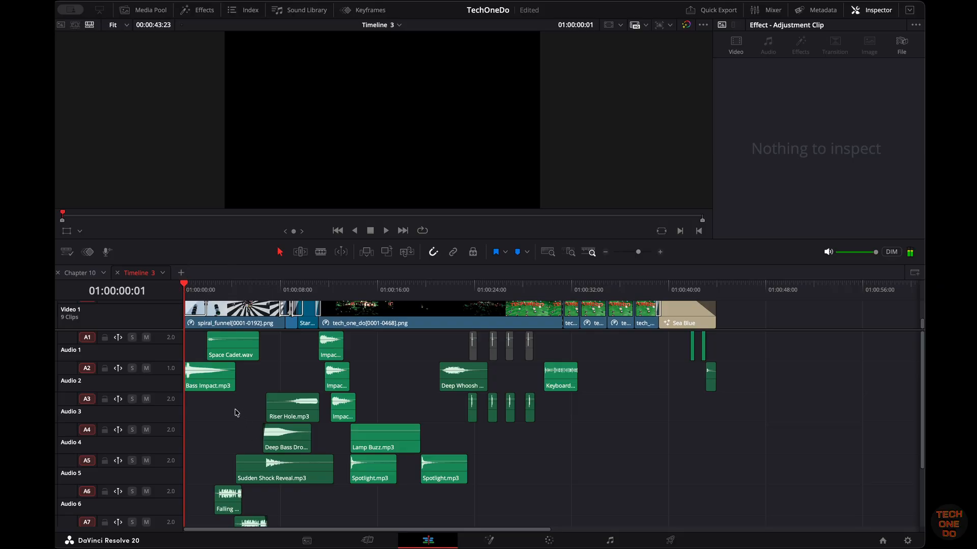
key(space)
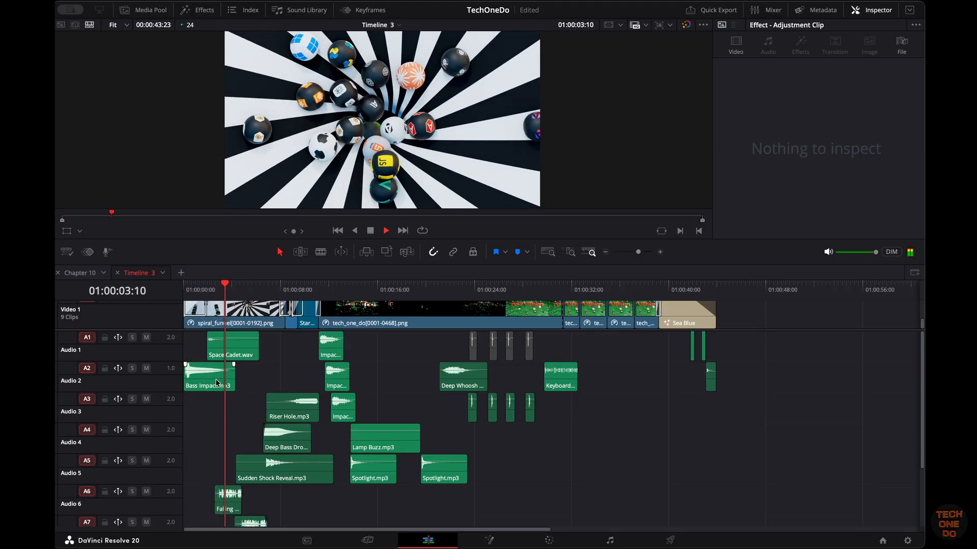
key(space)
scroll(237, 437, down, 3)
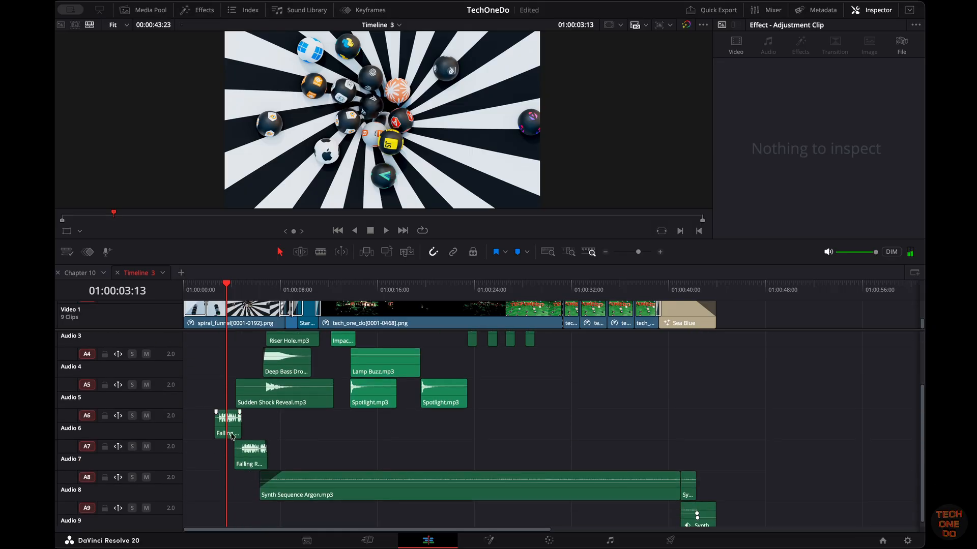
click(225, 423)
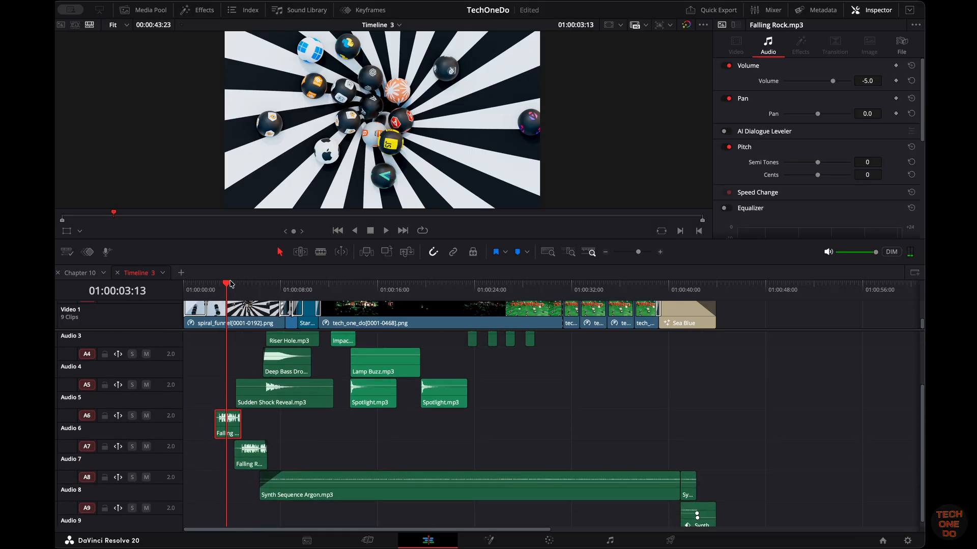
drag(230, 283, 219, 286)
key(space)
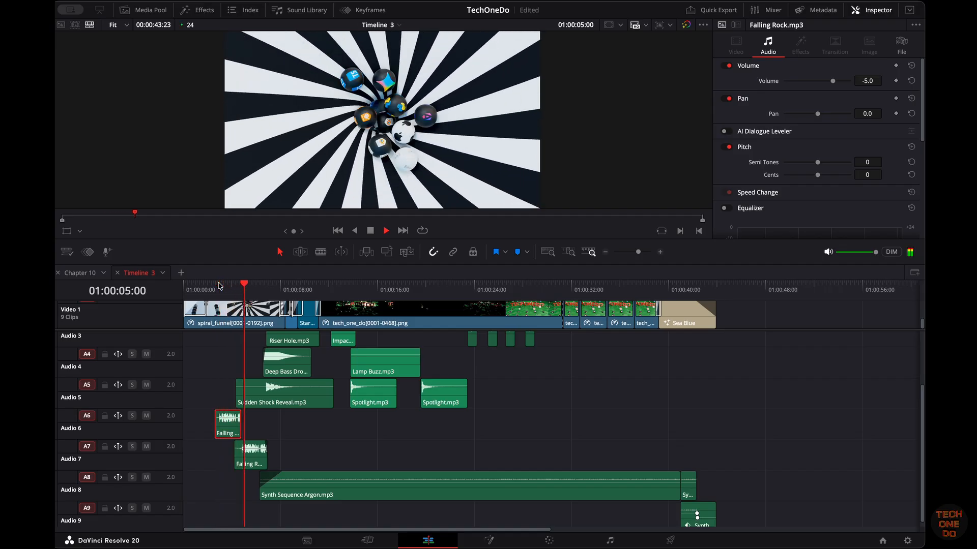
key(space)
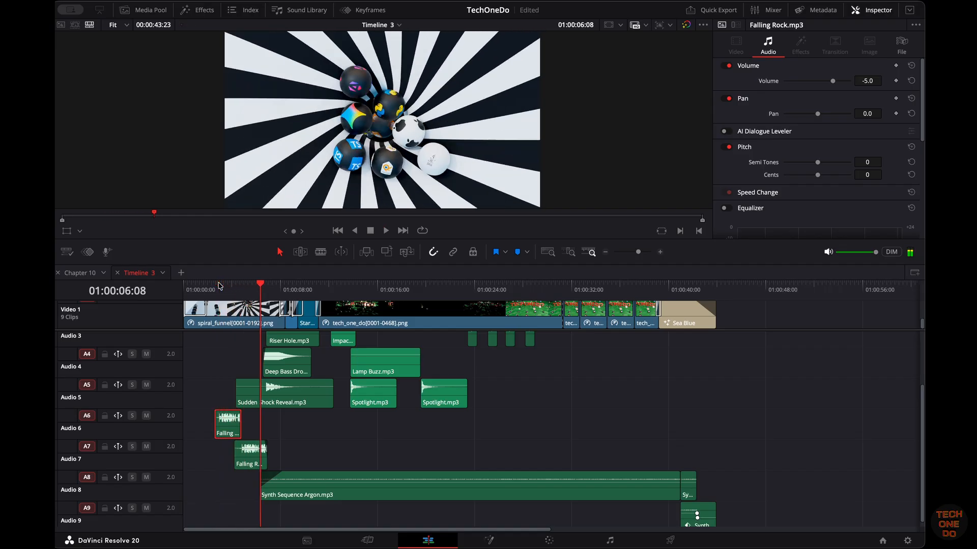
Play Timeline 3 from 01:00:06:14 and again from about 01:00:11:04 to review the riser, bass drop, impact and lamp sounds.
scroll(282, 377, up, 1)
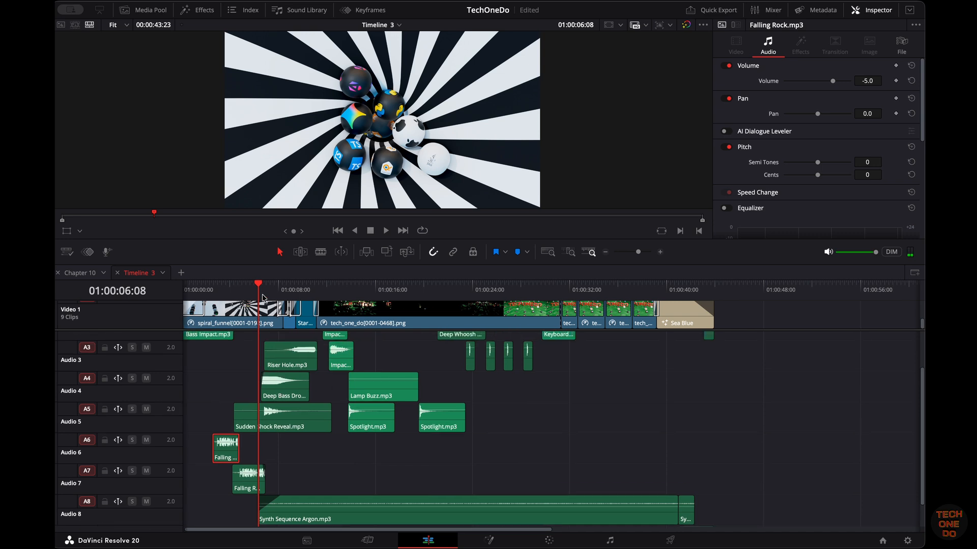
drag(258, 288, 261, 284)
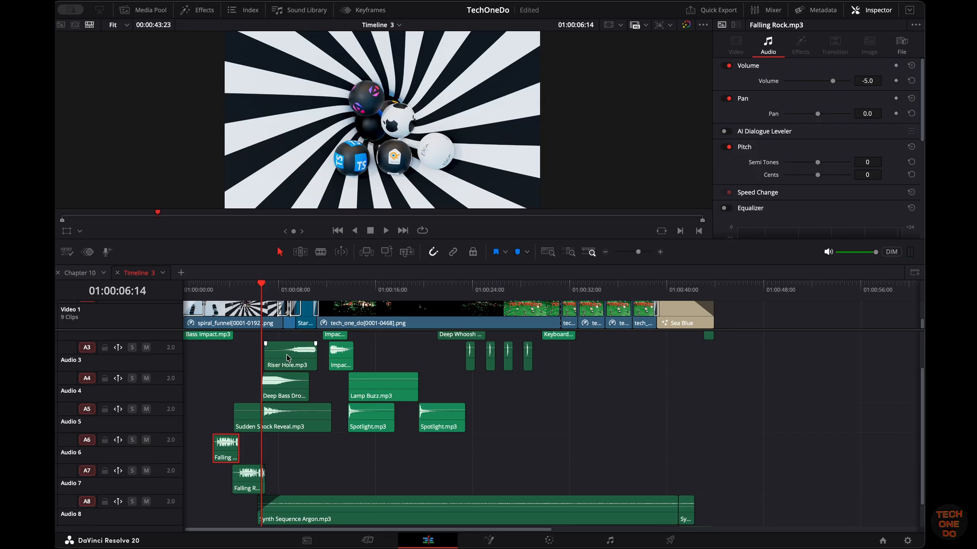
key(space)
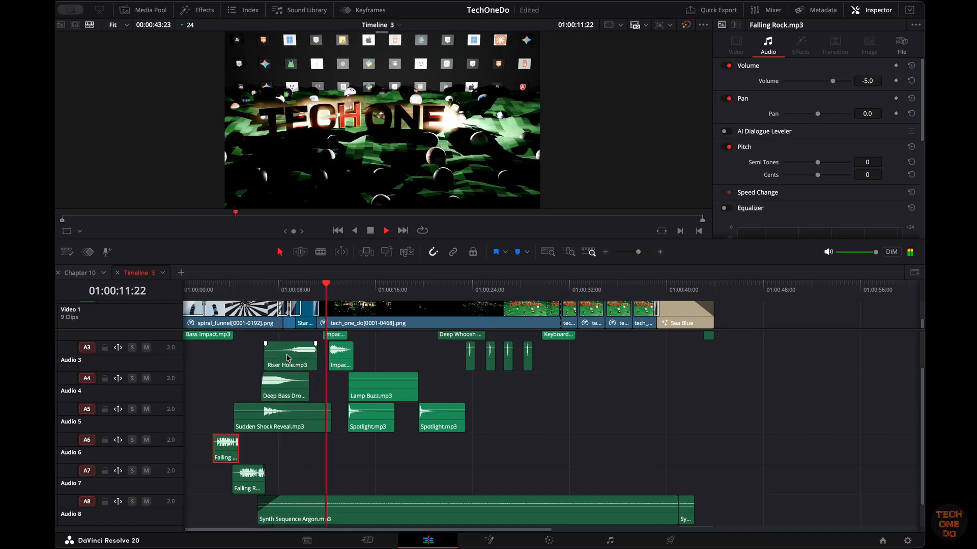
key(space)
scroll(358, 403, up, 2)
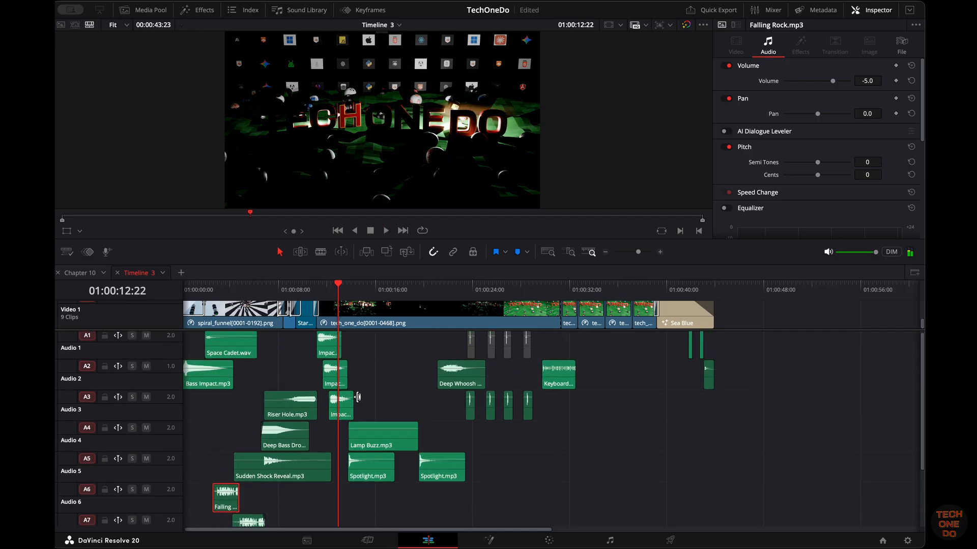
click(316, 289)
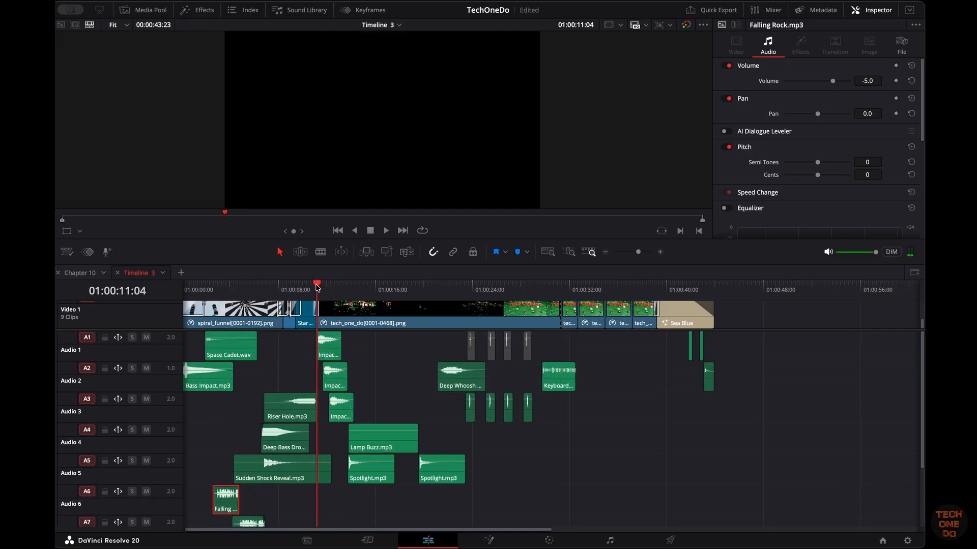
mouse_move(316, 289)
mouse_down()
mouse_move(338, 289)
mouse_move(317, 289)
mouse_up()
key(space)
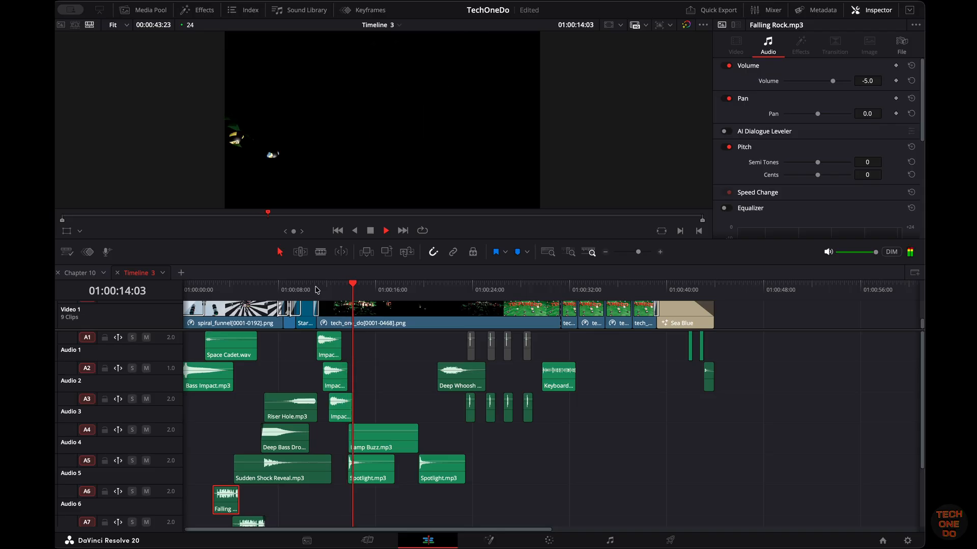
key(space)
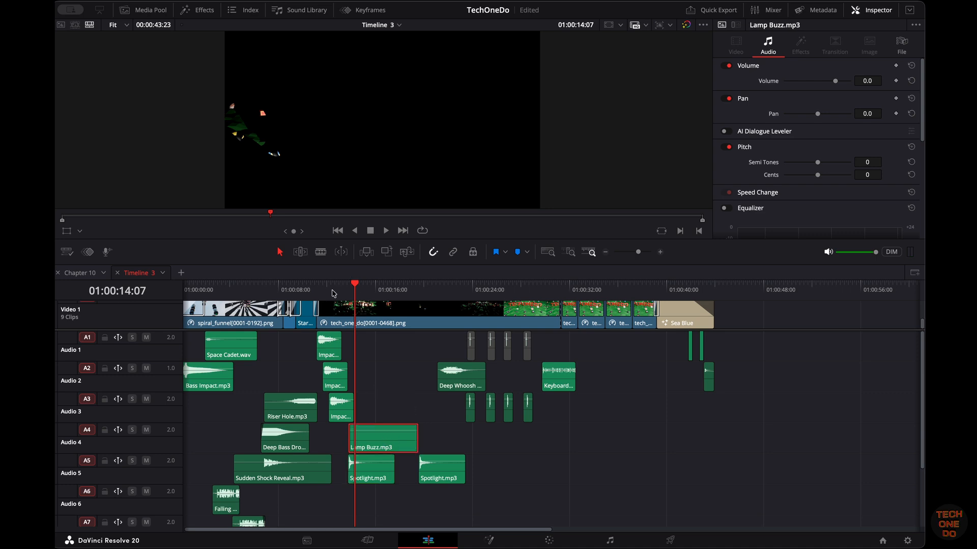
Play Timeline 3 from 01:00:13:18 to review the Lamp Buzz and both Spotlight sounds up to the curtain opening.
drag(357, 286, 348, 288)
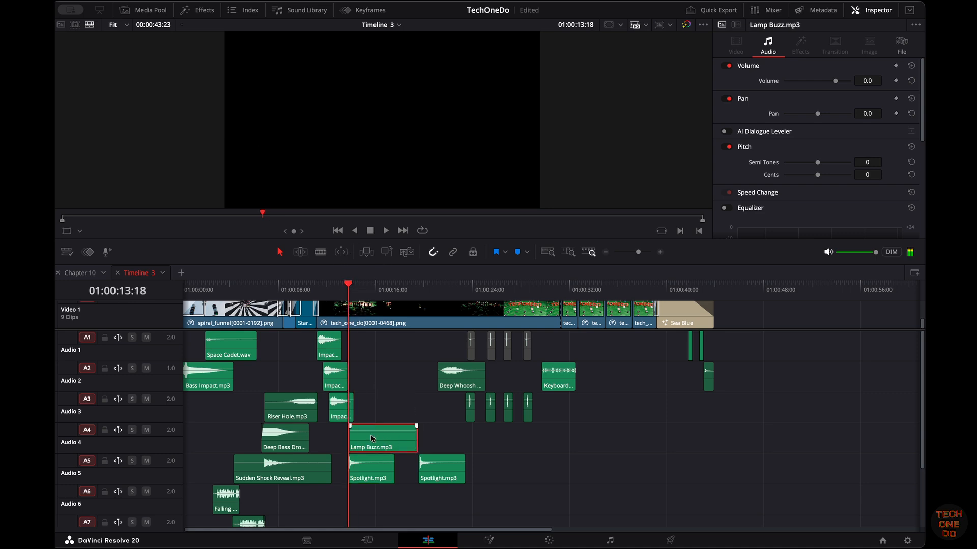
key(space)
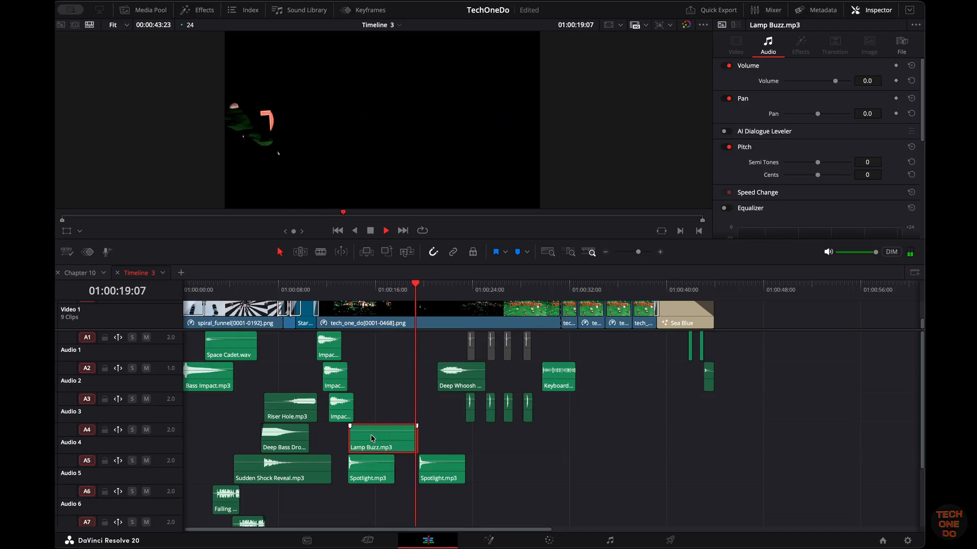
key(space)
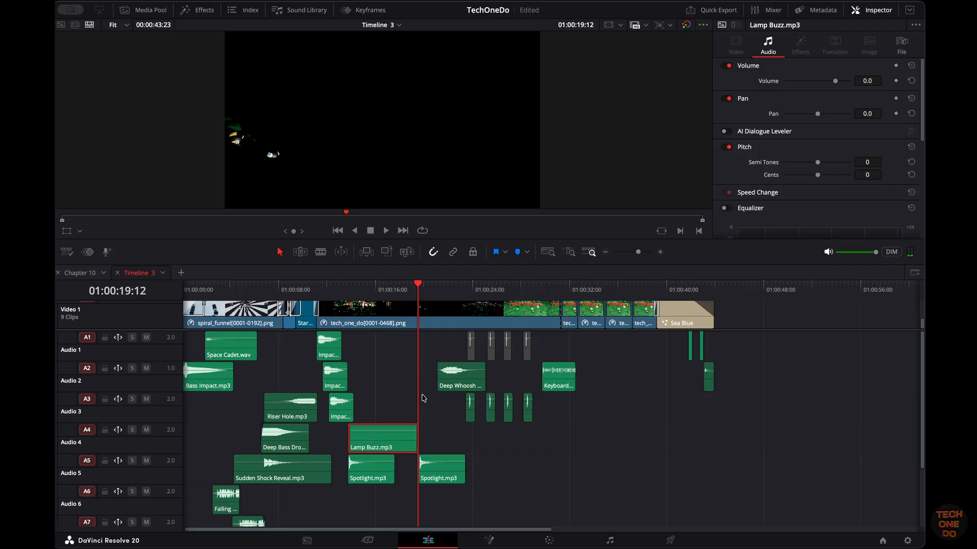
key(space)
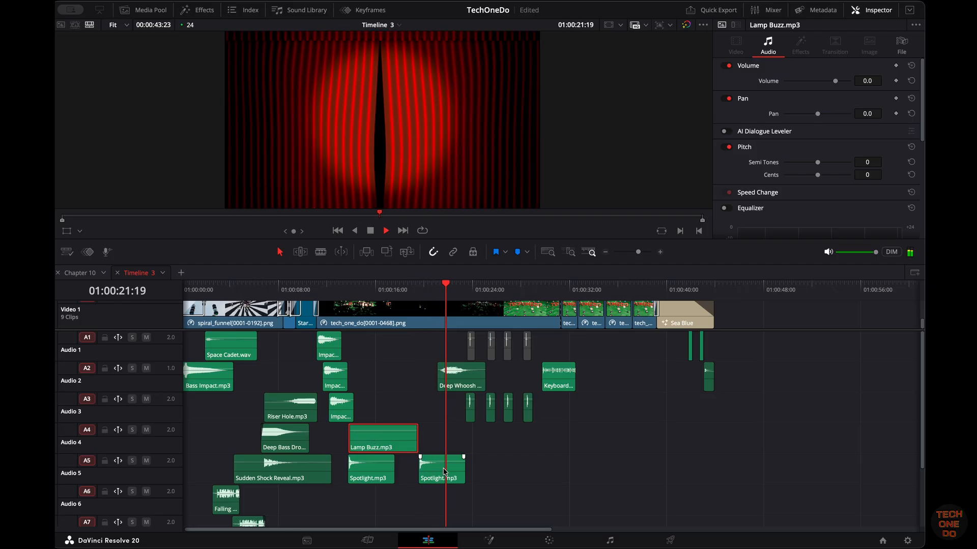
key(space)
Select the Deep Whoosh clip and play from its start through the title reveal to review the whoosh and following sounds.
click(459, 374)
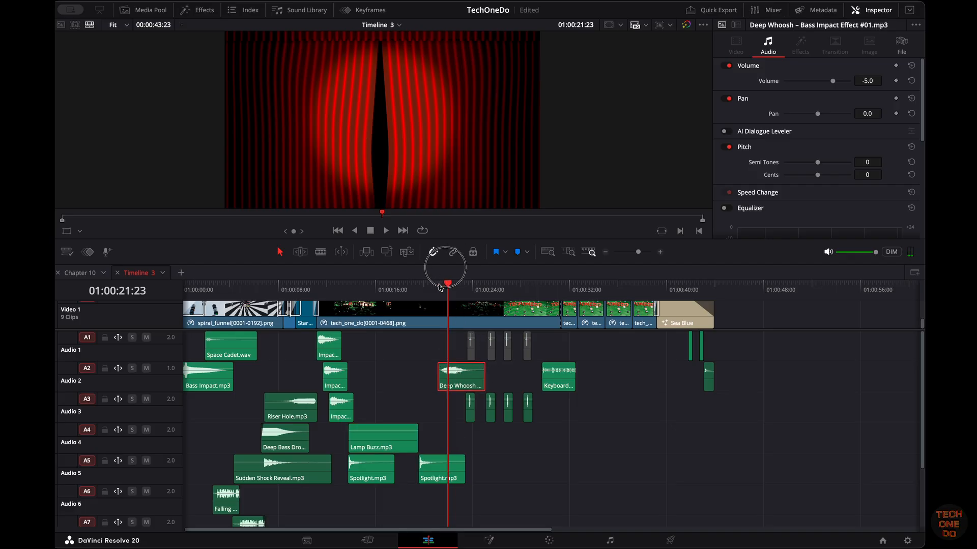
click(438, 288)
key(space)
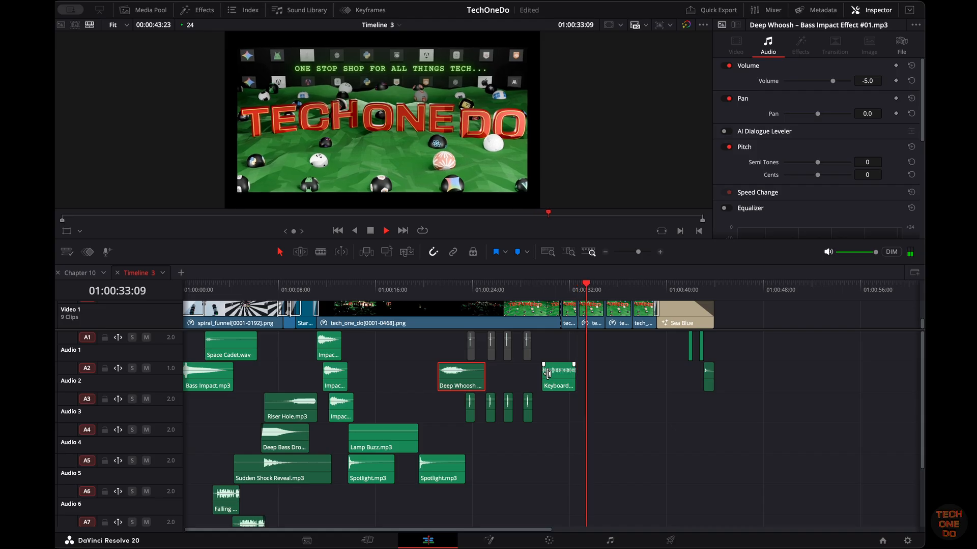
key(space)
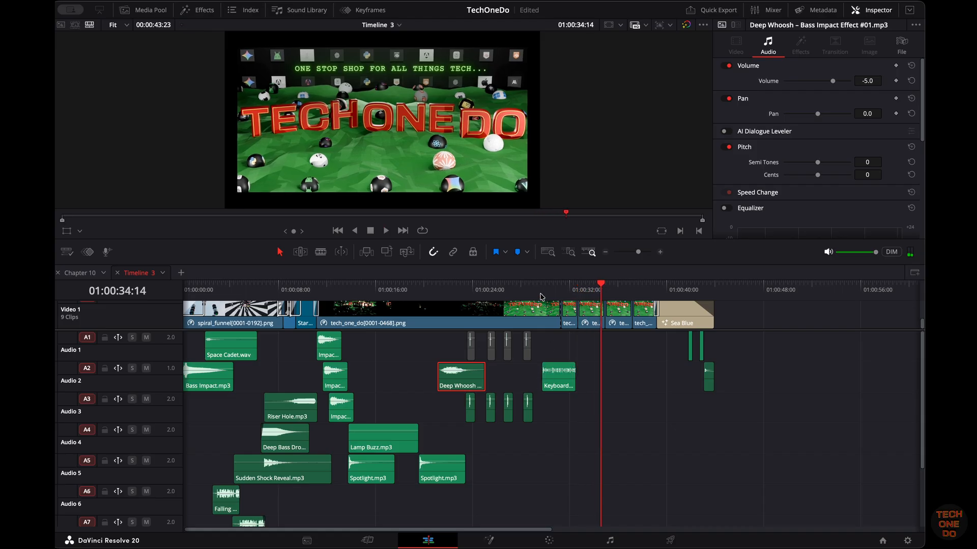
Replay the section from the start of the Keyboard clip to its end to review the typing sound against the caption.
click(541, 293)
key(space)
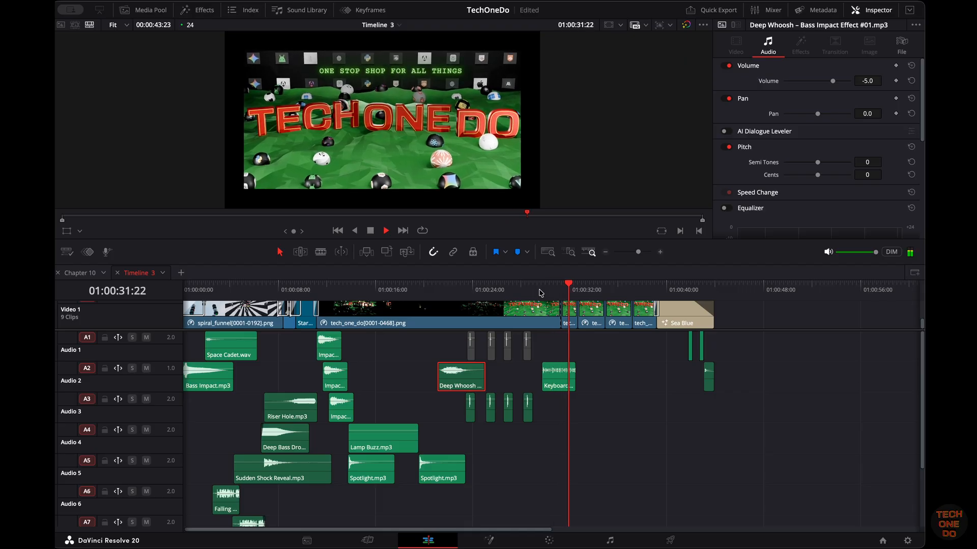
key(space)
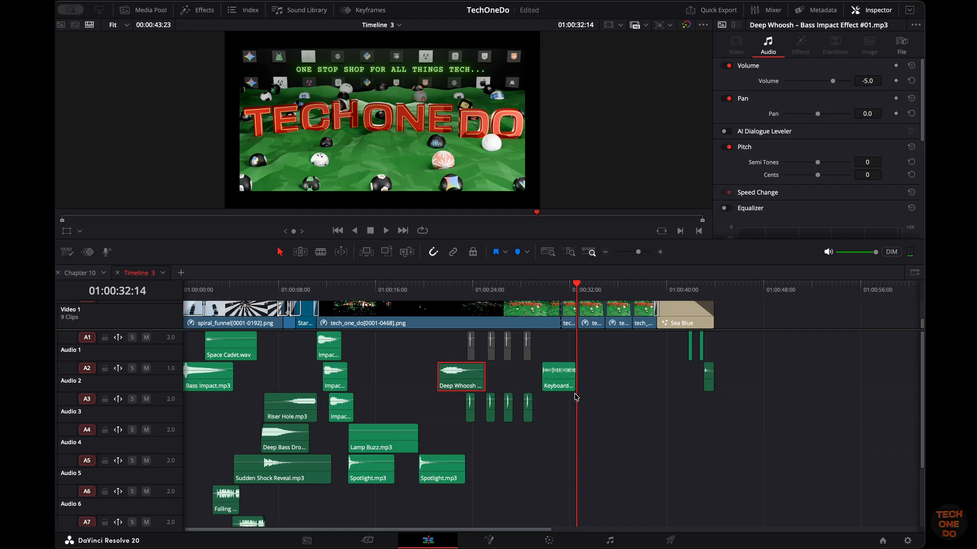
Play the rest of Timeline 3 to its end, examining the Synth Sequence Argon music and the lower audio tracks.
key(space)
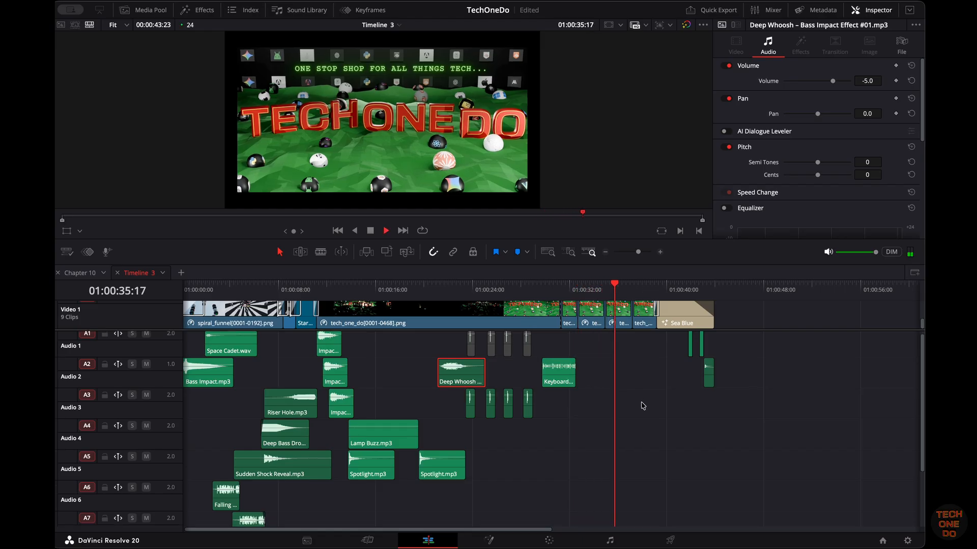
scroll(640, 404, down, 2)
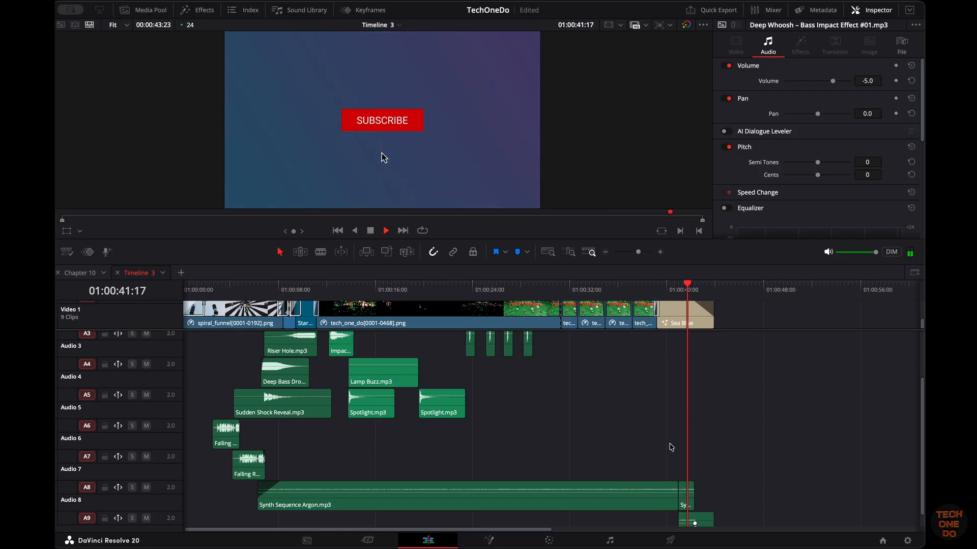
scroll(670, 447, up, 1)
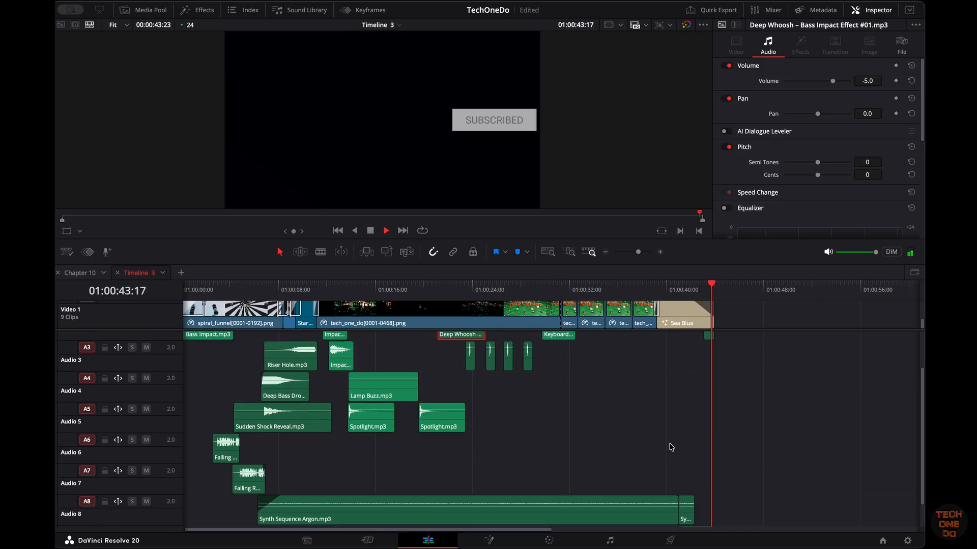
scroll(670, 448, up, 2)
scroll(670, 448, up, 1)
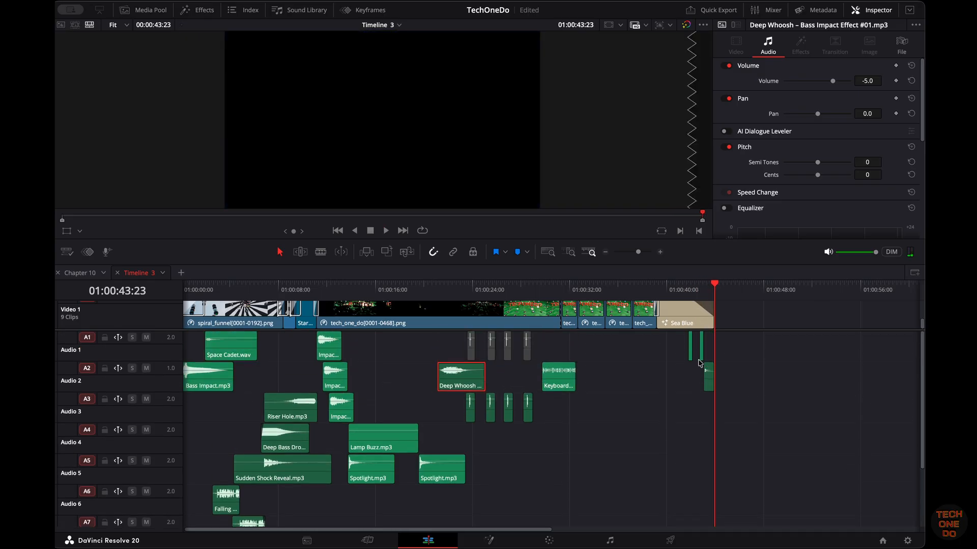
Select the first Single Mouse Button Click clip and play from it to review the click sounds in the subscribe animation.
click(690, 345)
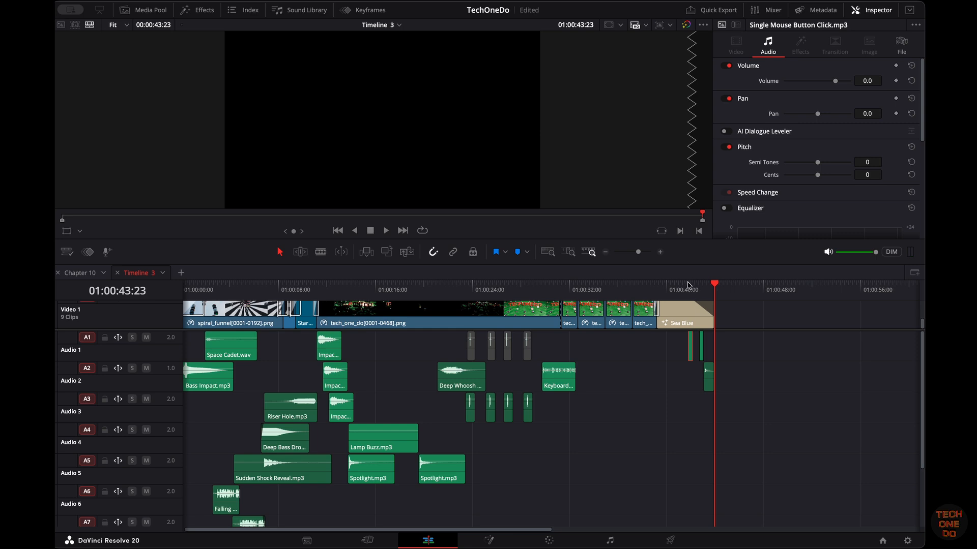
click(689, 286)
key(space)
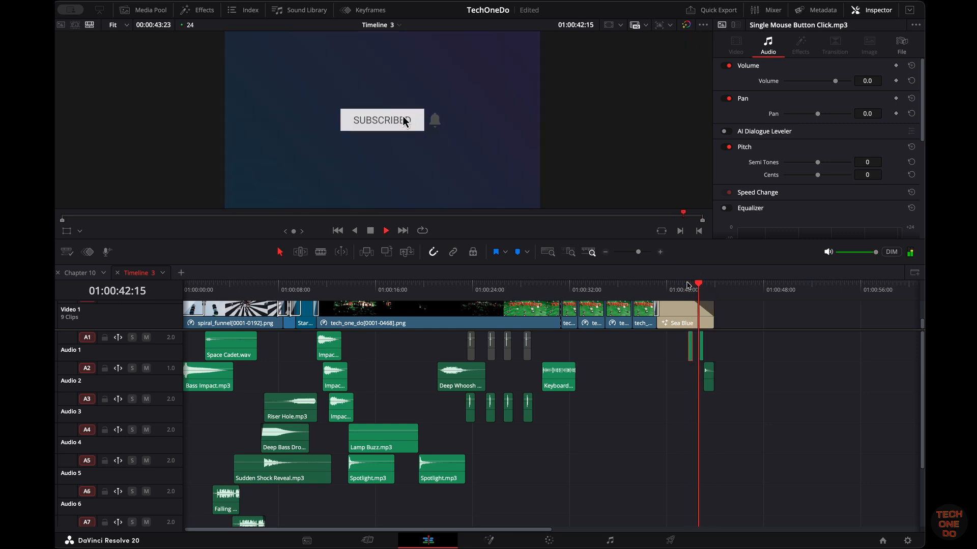